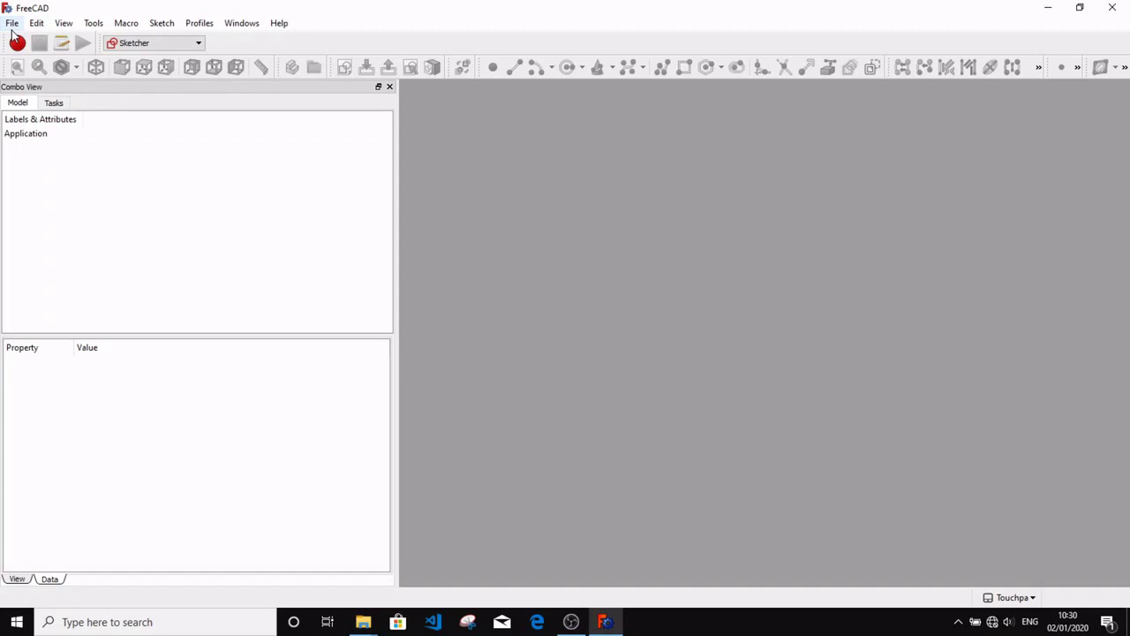
# Step: Create a new document and switch to the Part Design workbench
pyautogui.click(12, 25)
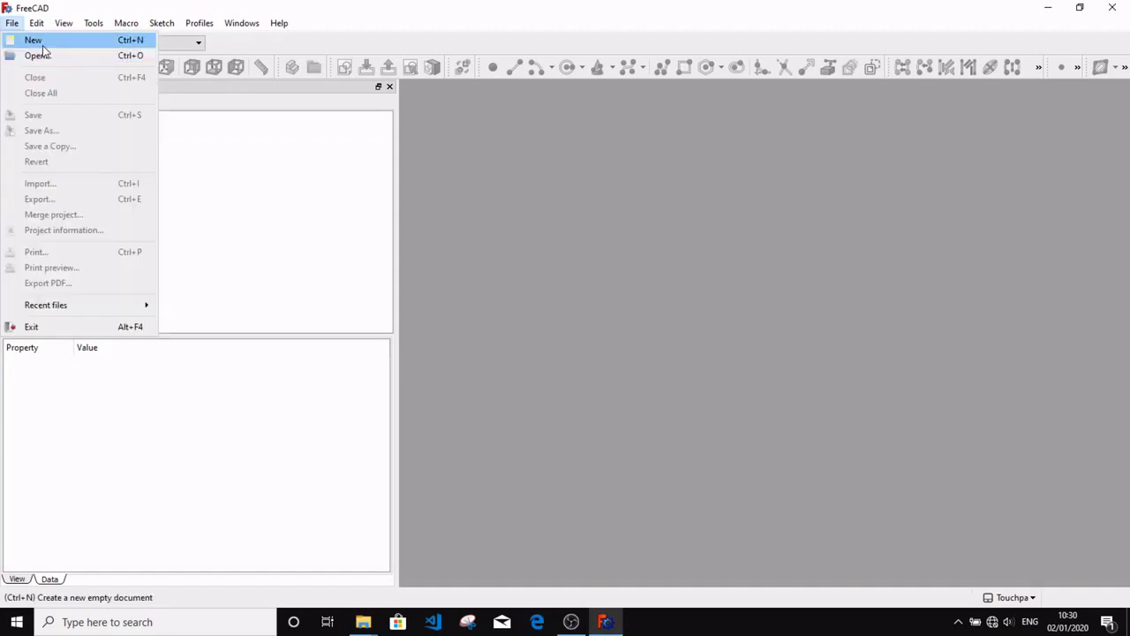
pyautogui.click(35, 41)
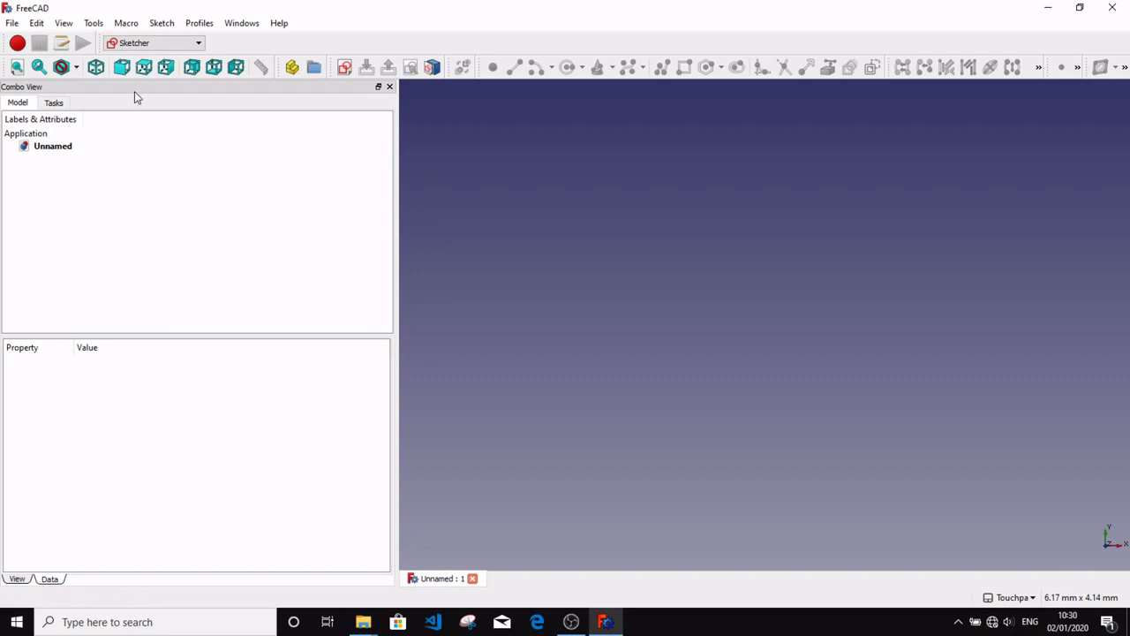
pyautogui.click(197, 43)
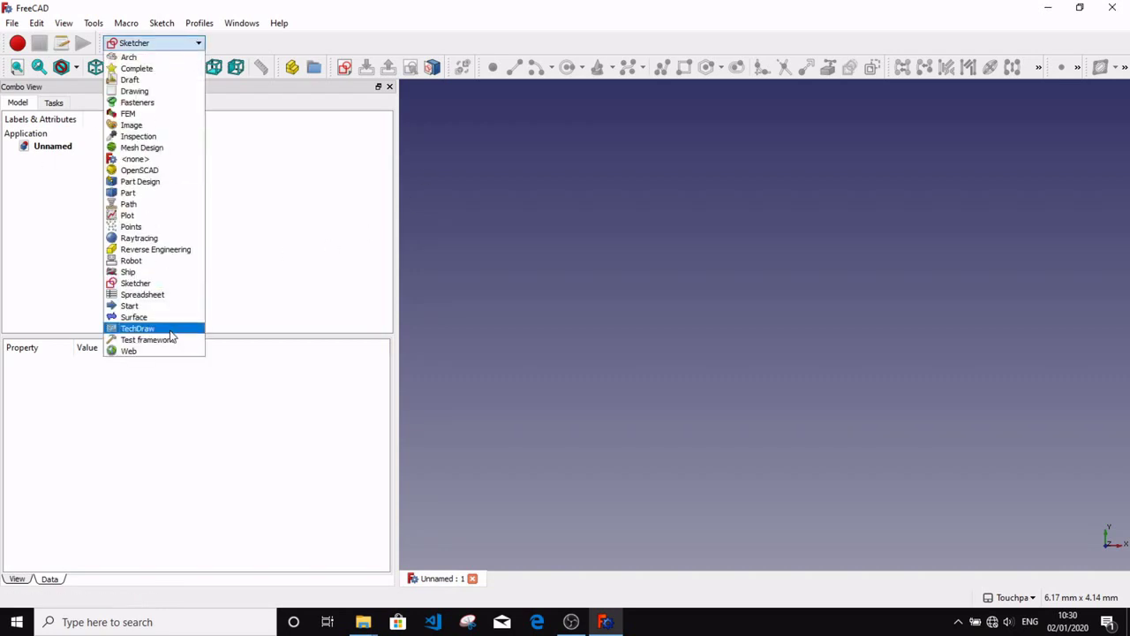
pyautogui.click(141, 181)
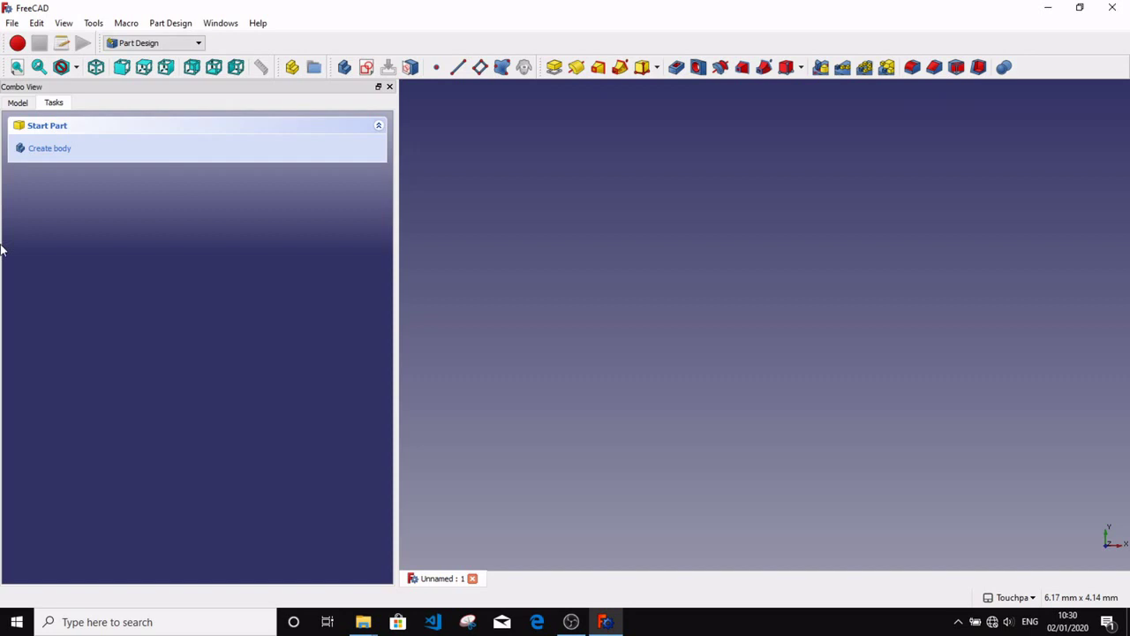
# Step: Add a body and start a sketch on the XY_Plane
pyautogui.click(50, 149)
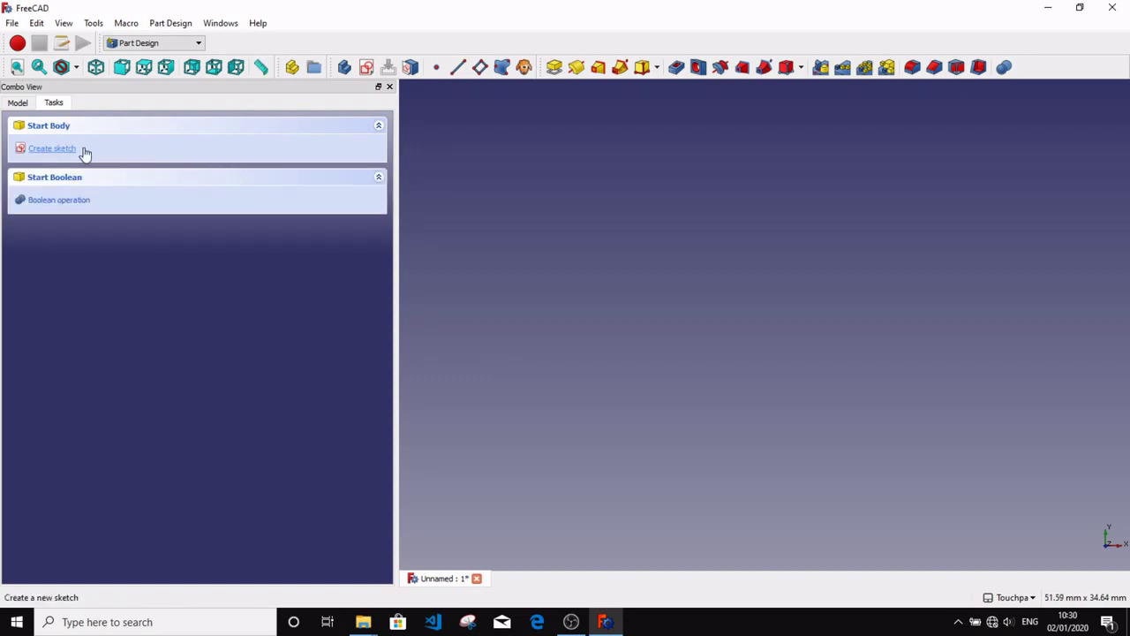
pyautogui.click(71, 148)
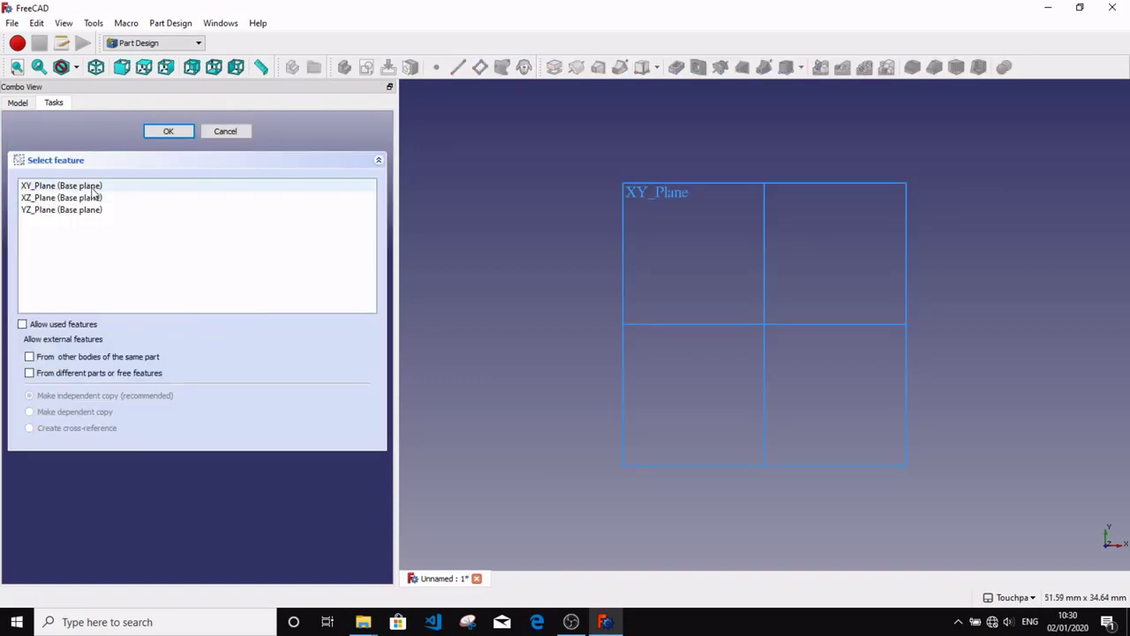
pyautogui.click(75, 198)
pyautogui.click(62, 187)
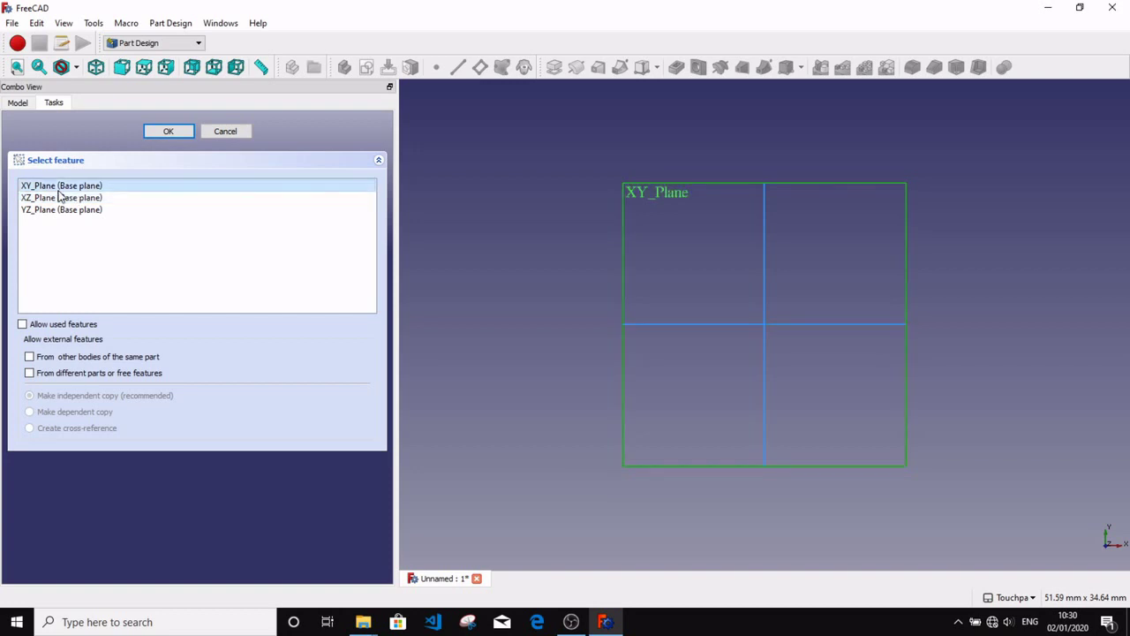
pyautogui.click(170, 131)
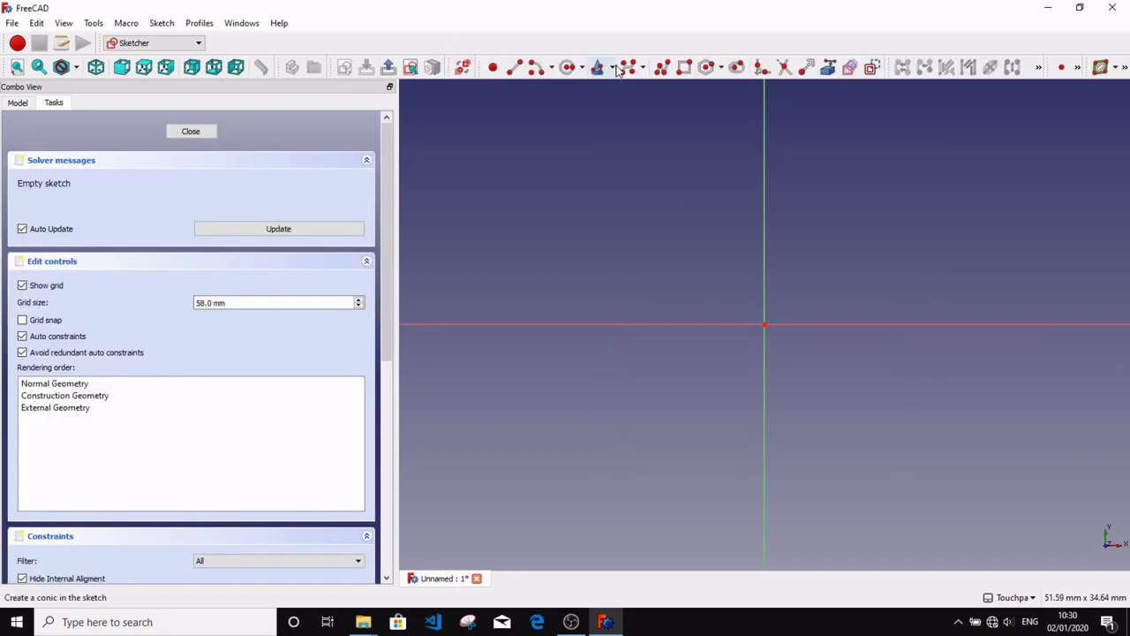
# Step: Draw the outer block rectangle and a narrow slot rectangle inside it, then close the sketch
pyautogui.click(684, 67)
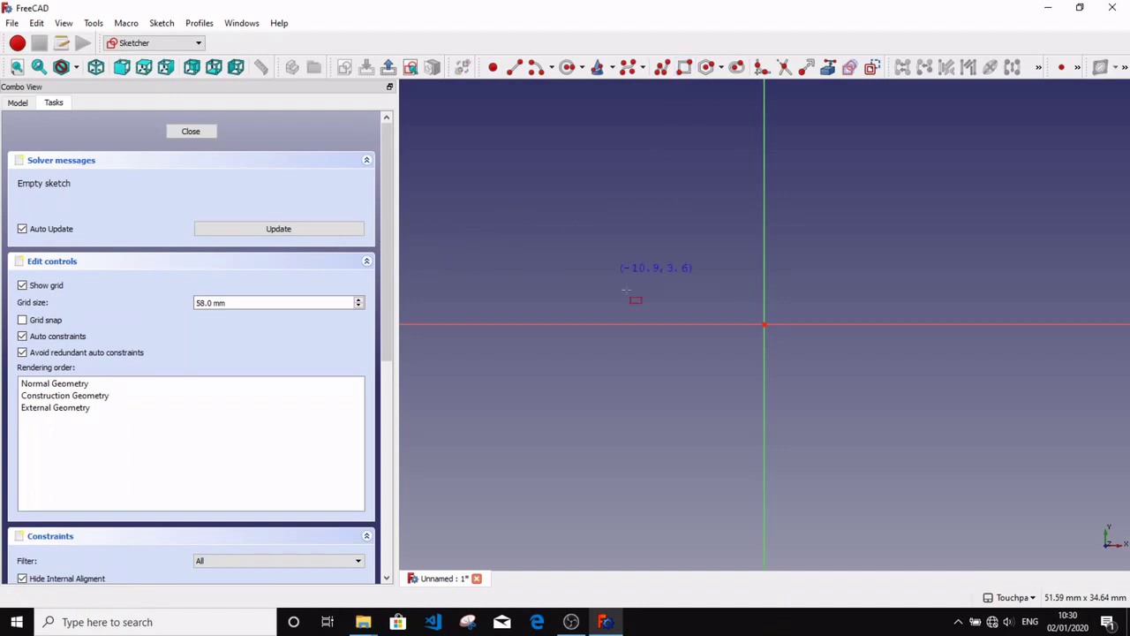
pyautogui.click(461, 189)
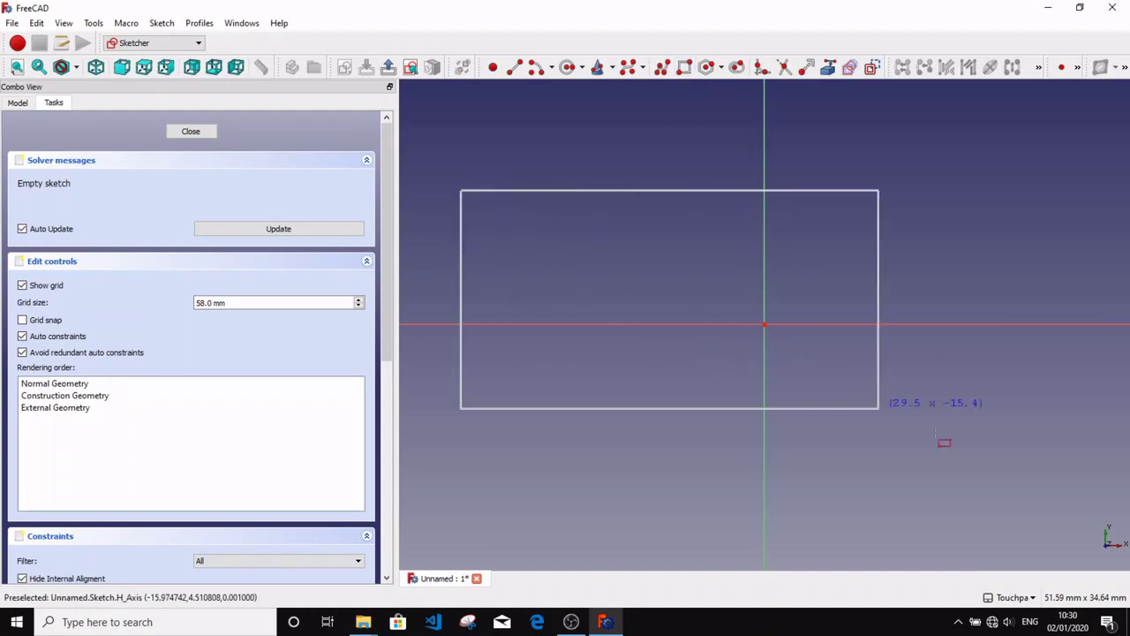
pyautogui.click(1105, 490)
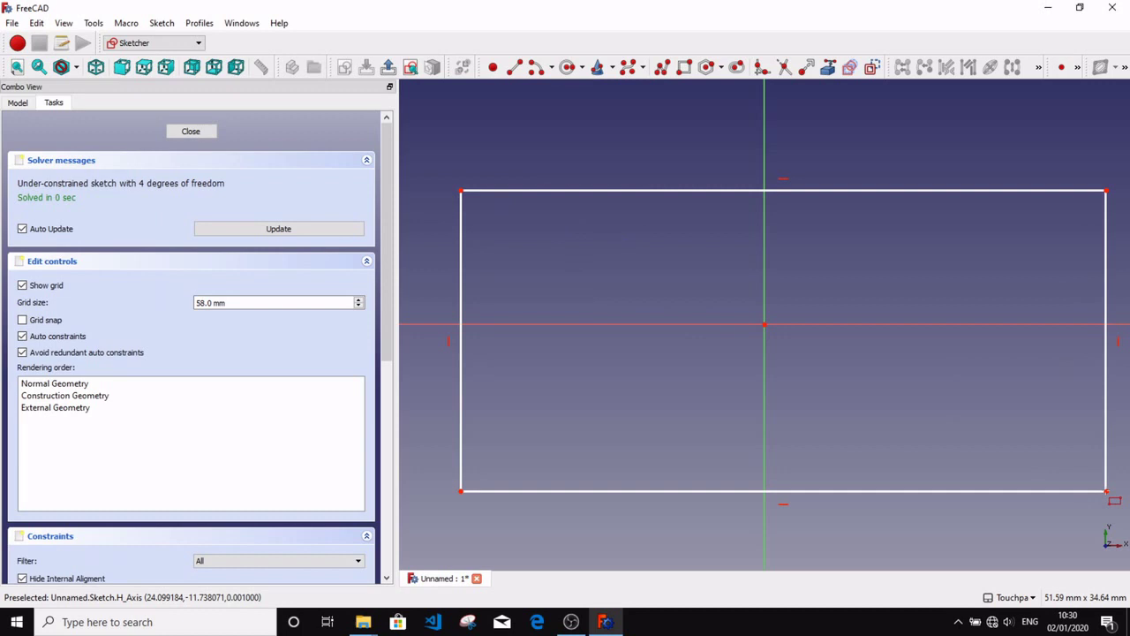
pyautogui.click(528, 279)
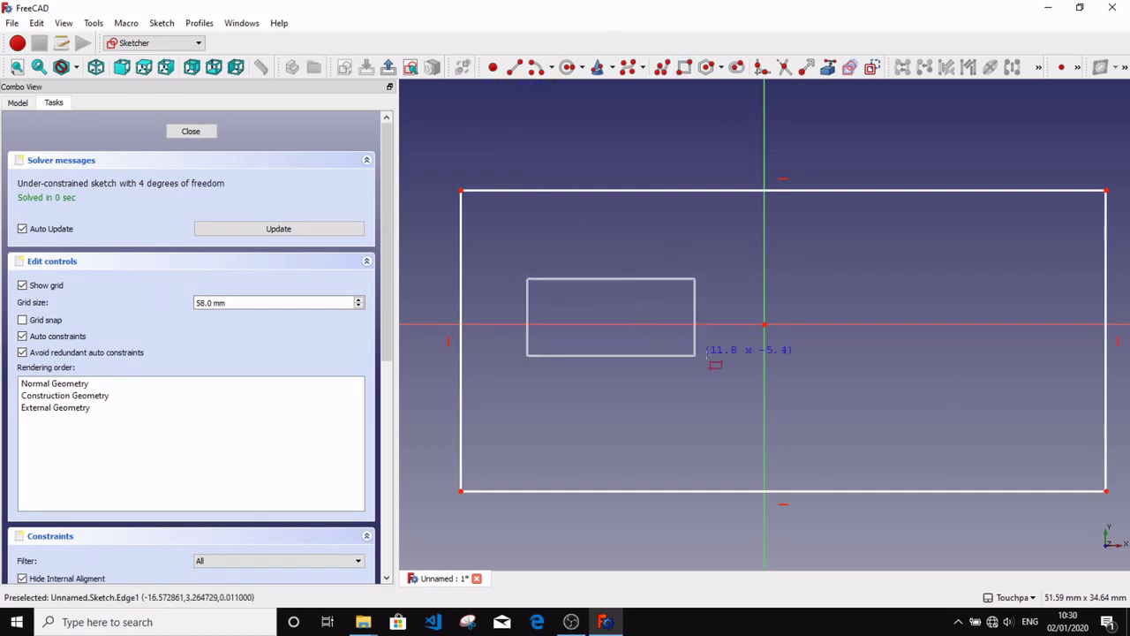
pyautogui.click(1050, 313)
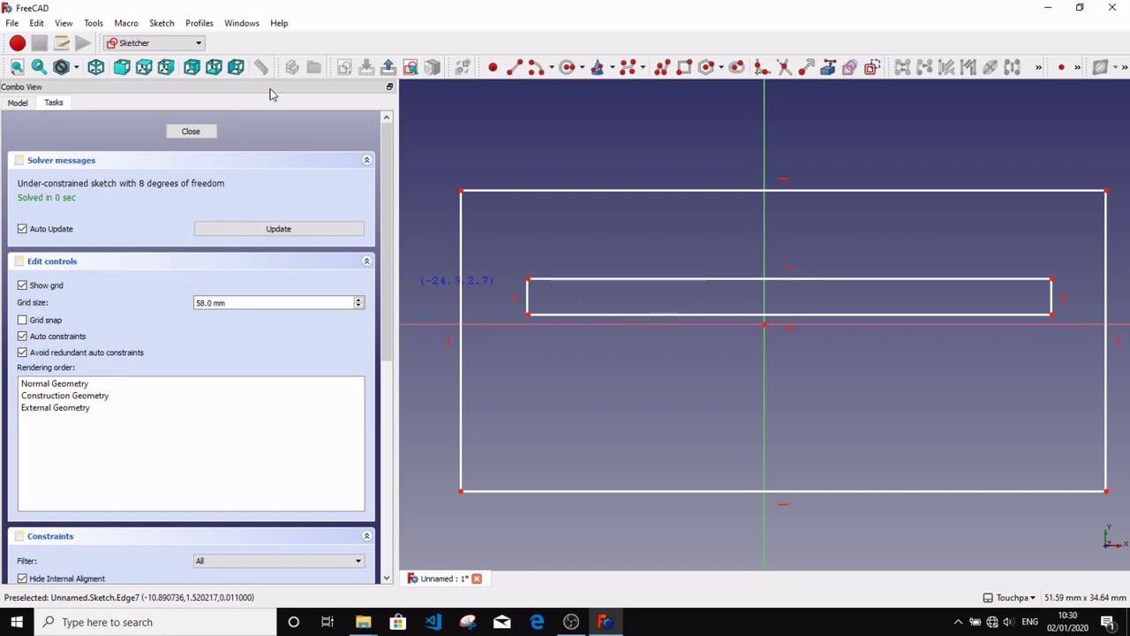
pyautogui.click(191, 132)
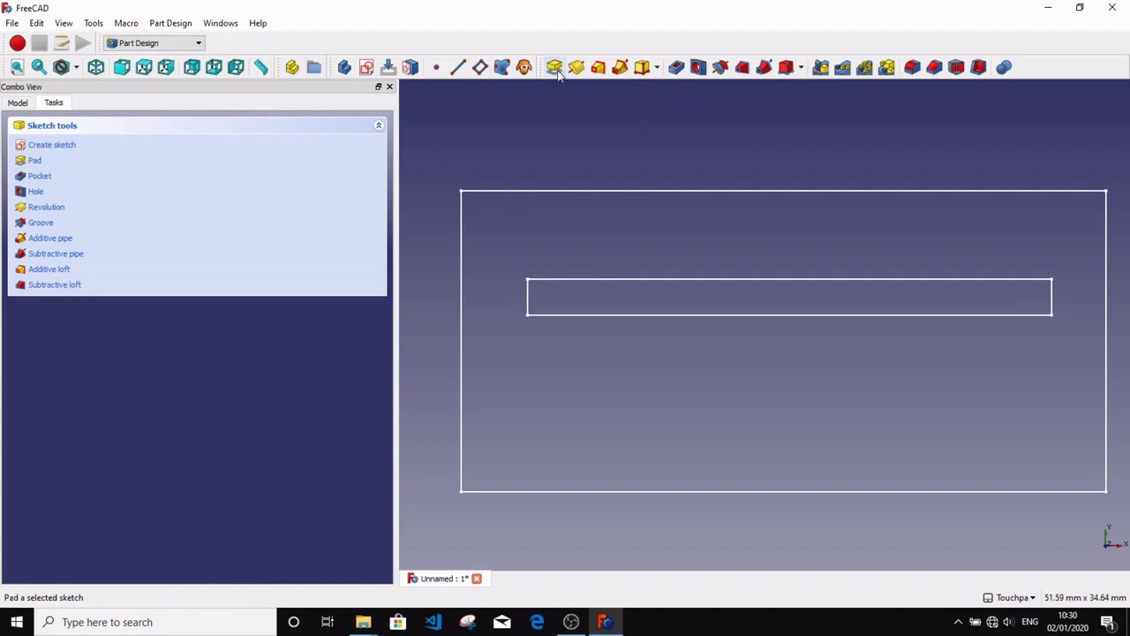
# Step: Pad the sketch 10 mm, leaving a plate with a through slot
pyautogui.click(179, 43)
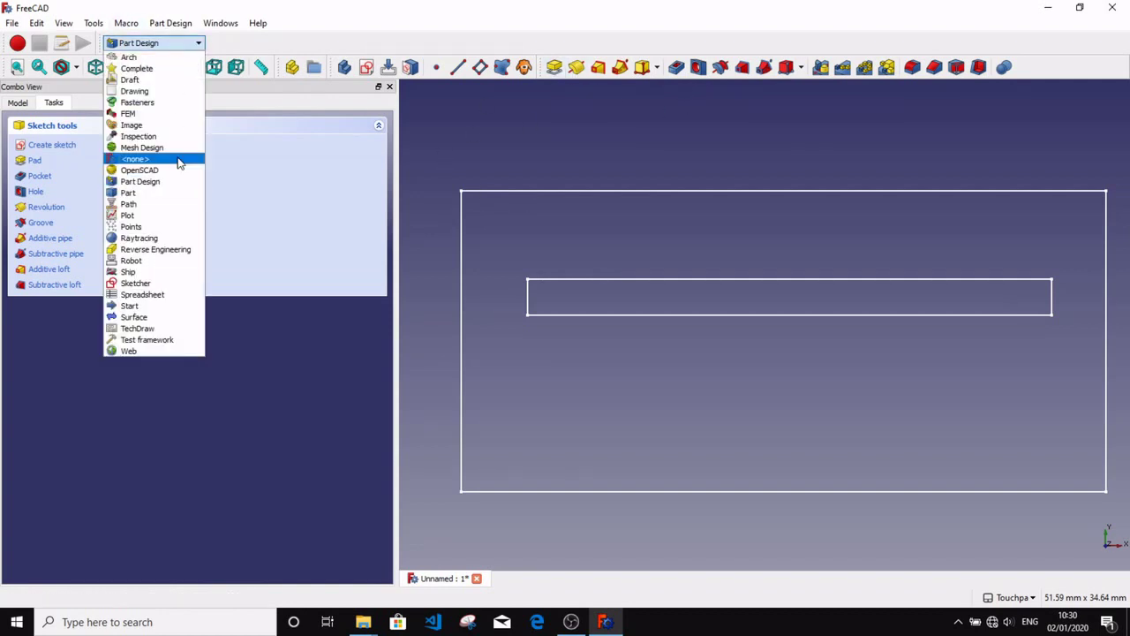
pyautogui.click(181, 187)
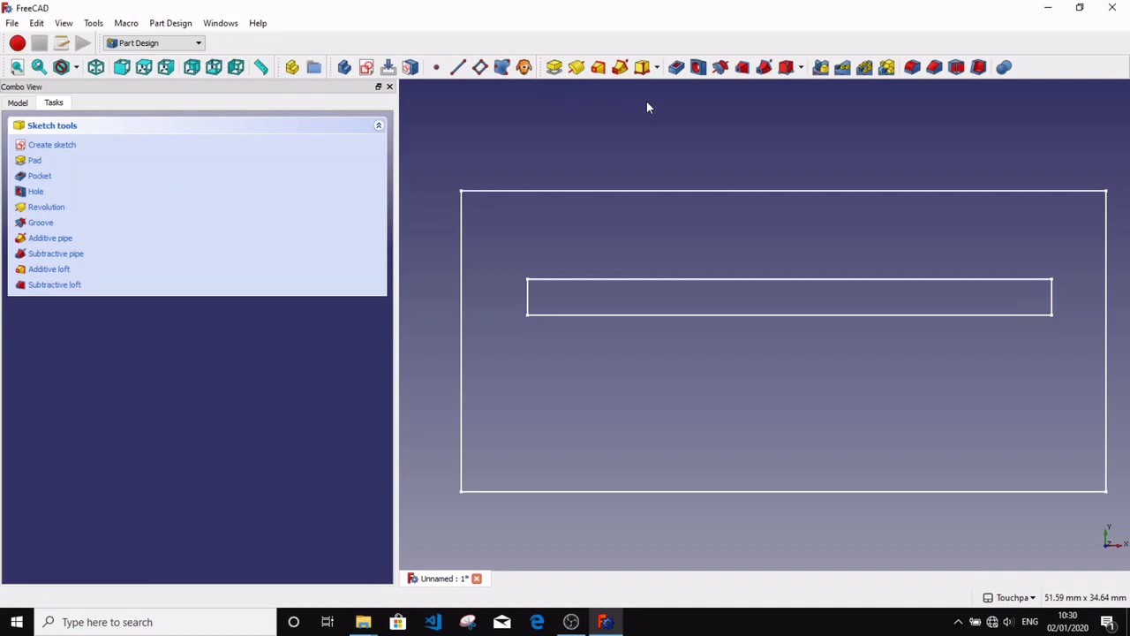
pyautogui.click(554, 68)
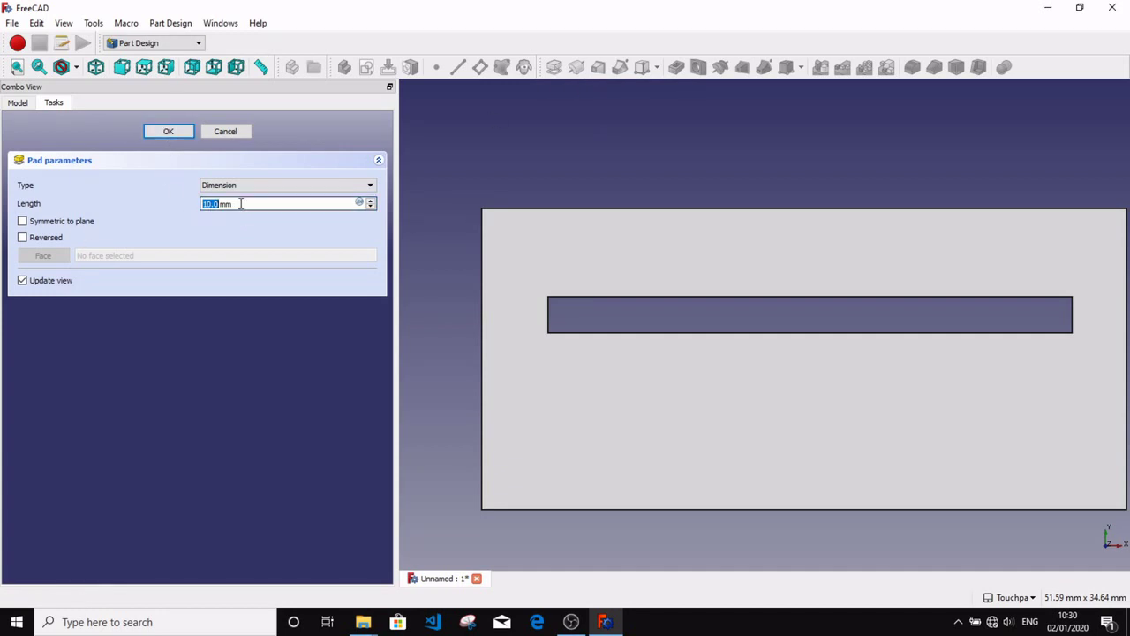
pyautogui.click(168, 131)
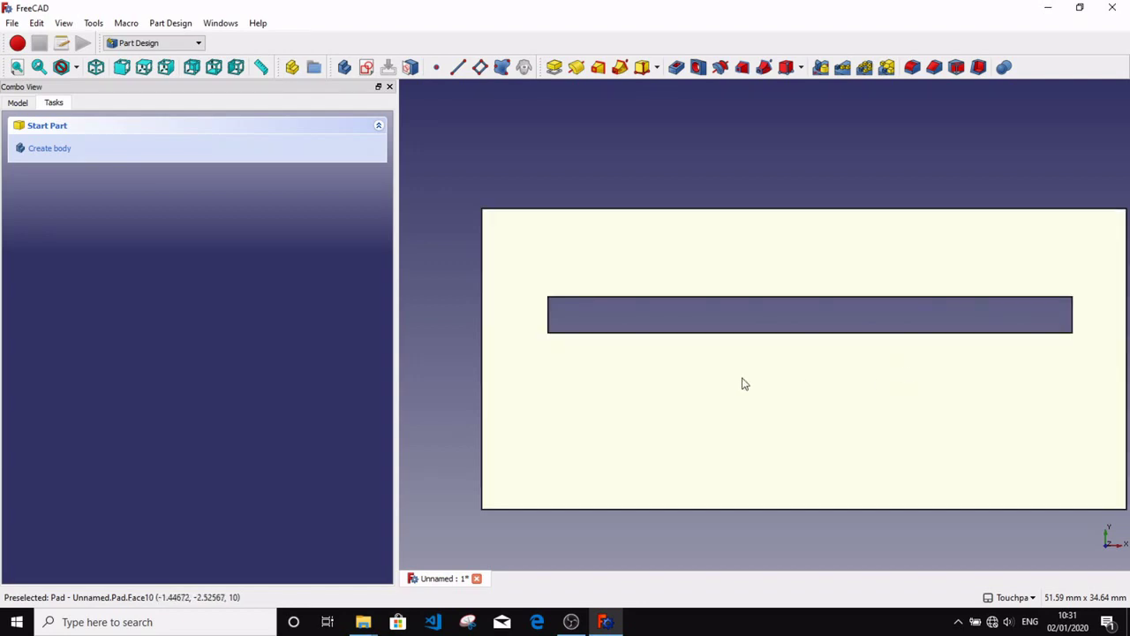
# Step: Orbit to see the slot, expand Body and Pad in the Model tree, and show the workbench list
pyautogui.moveTo(663, 348); pyautogui.dragTo(769, 199, button='middle')
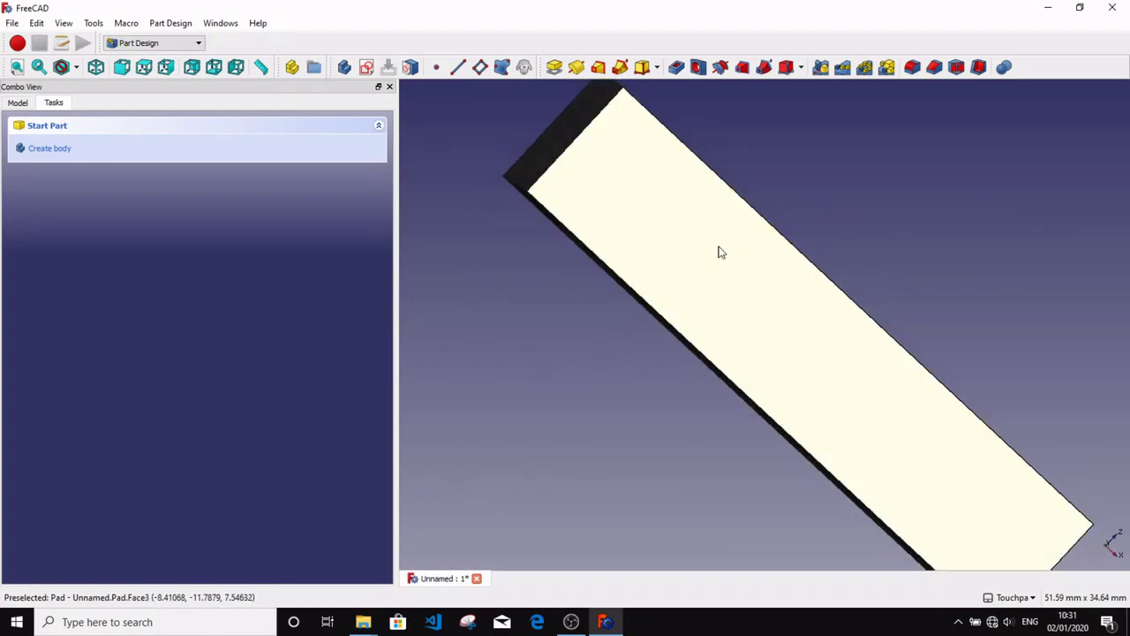
pyautogui.moveTo(724, 182); pyautogui.dragTo(651, 278, button='middle')
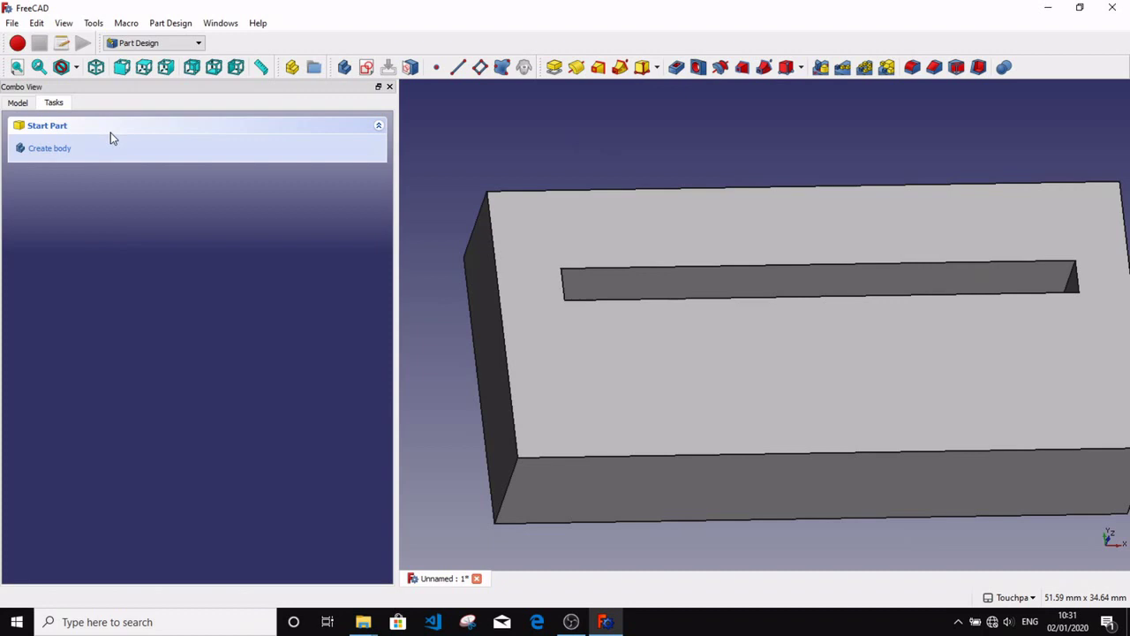
pyautogui.click(17, 102)
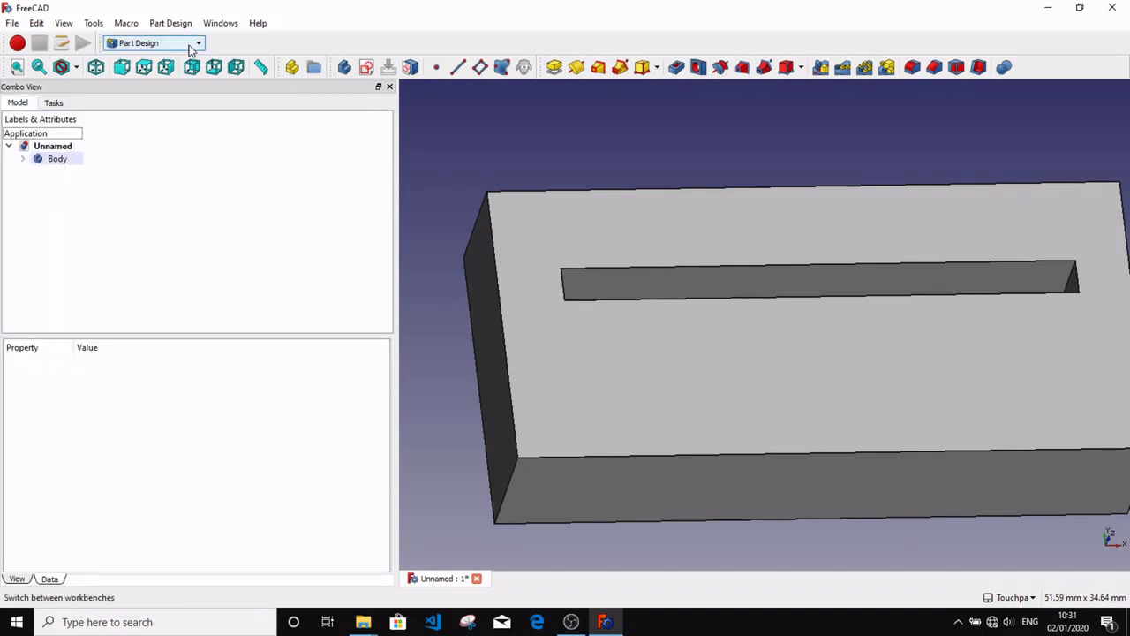
pyautogui.click(22, 159)
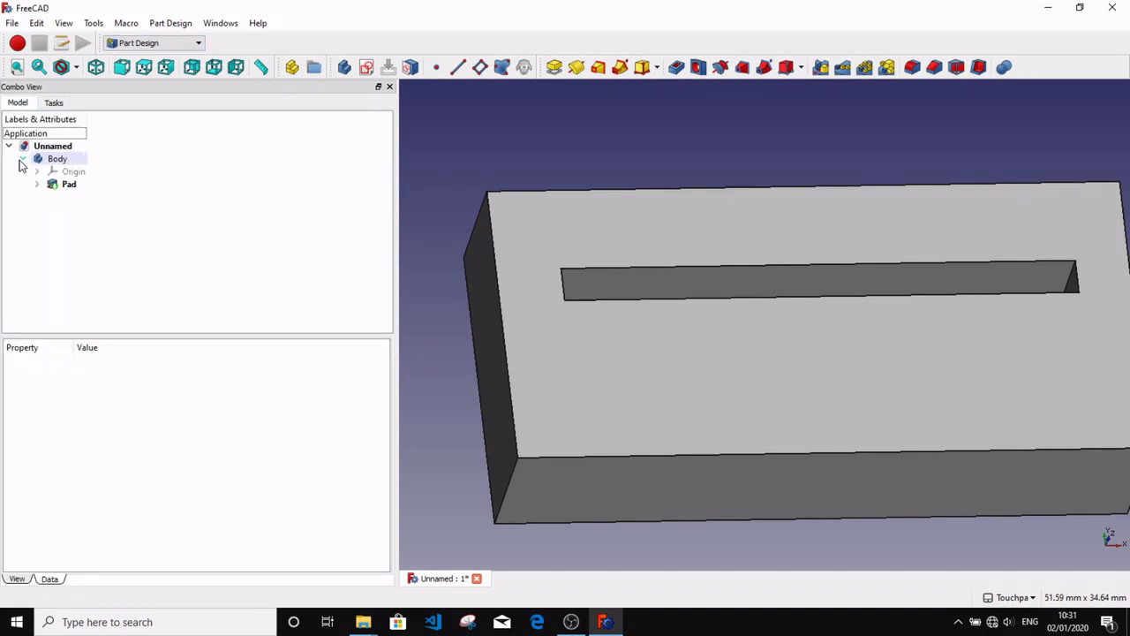
pyautogui.click(37, 184)
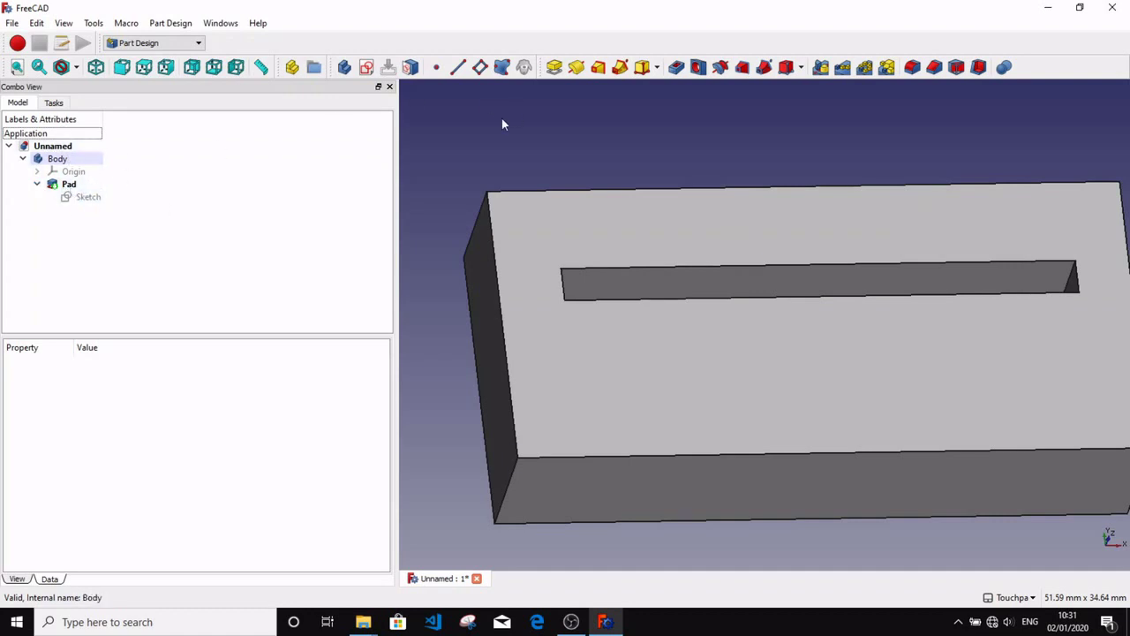
pyautogui.click(187, 45)
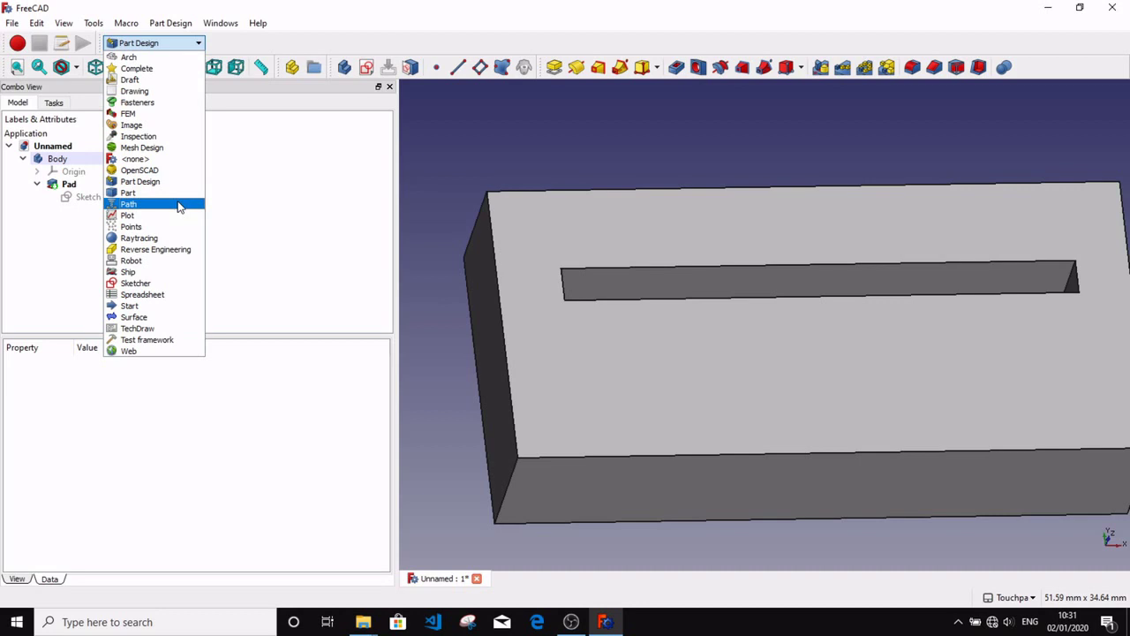
# Step: Switch to the Path workbench and create a Job on the Body with default stock
pyautogui.click(177, 194)
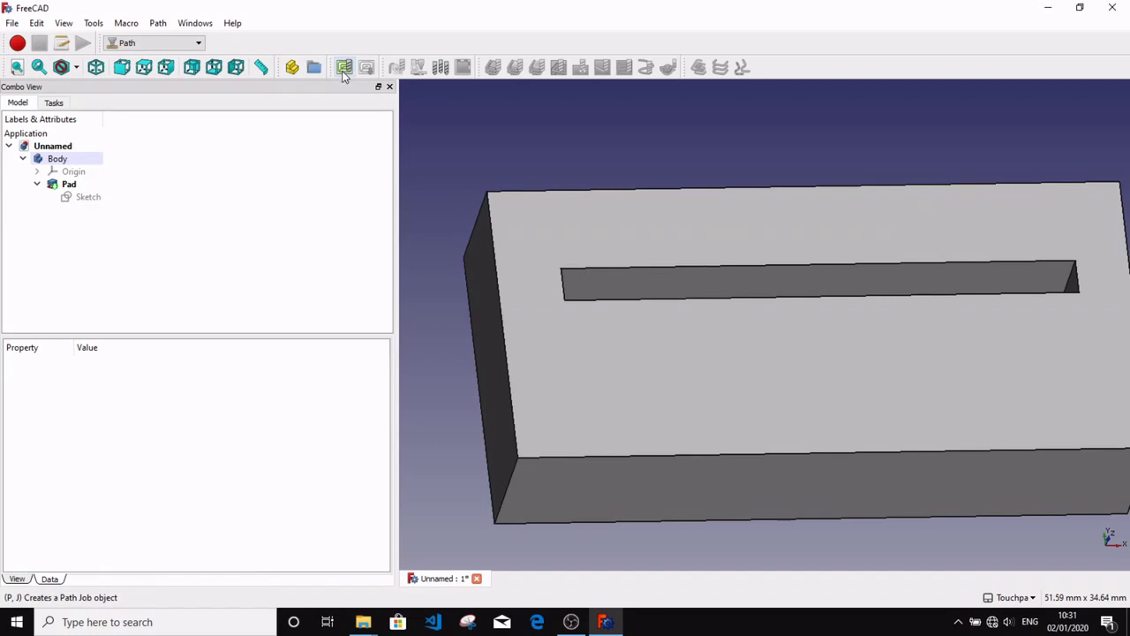
pyautogui.click(344, 76)
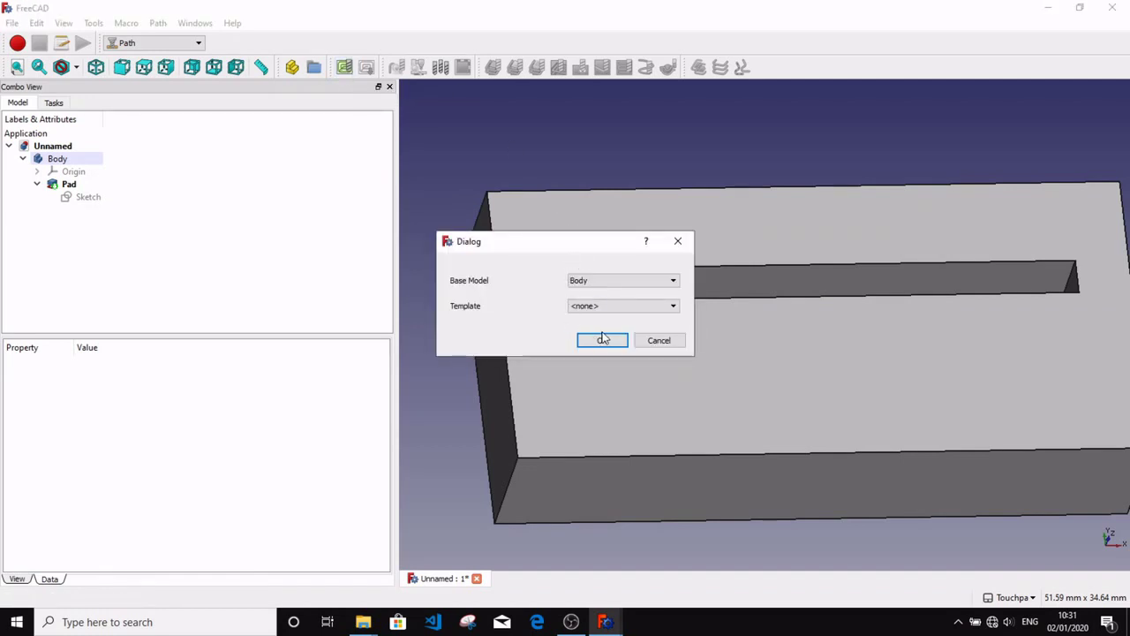
pyautogui.click(600, 339)
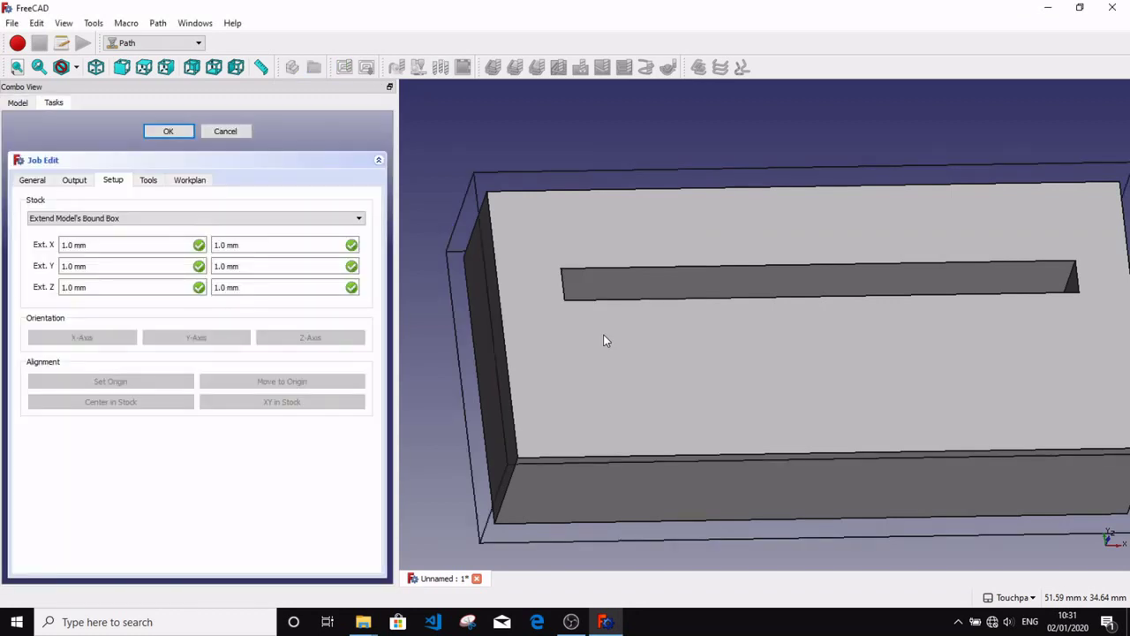
pyautogui.click(159, 133)
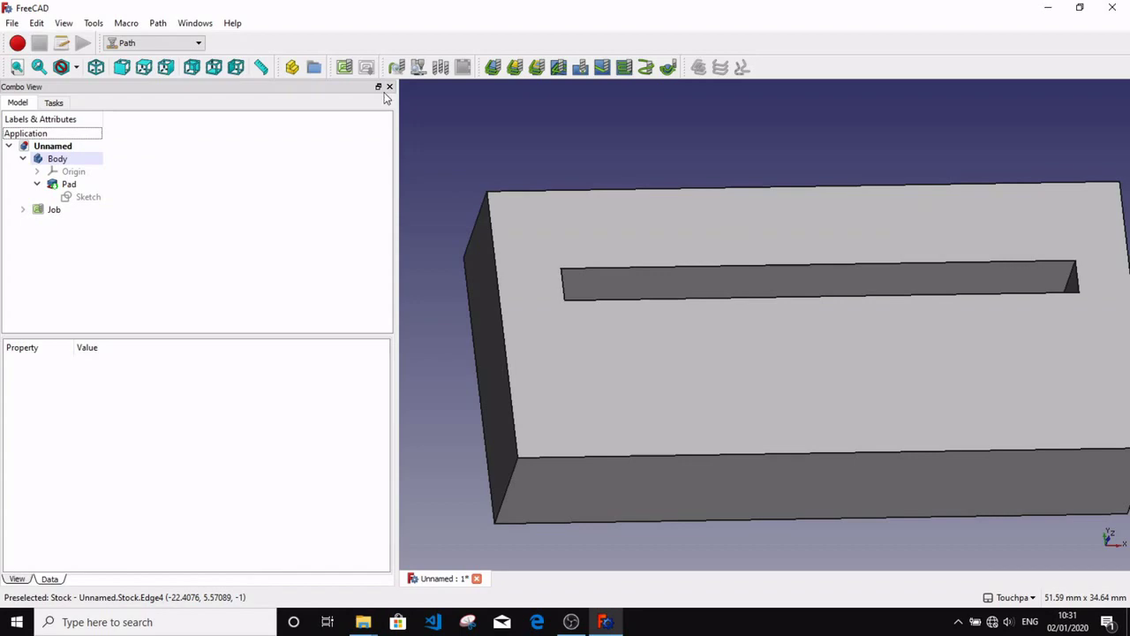
# Step: Orbit around the block and select the slot's long bottom face
pyautogui.keyDown('alt'); pyautogui.moveTo(676, 162); pyautogui.dragTo(520, 248); pyautogui.keyUp('alt')
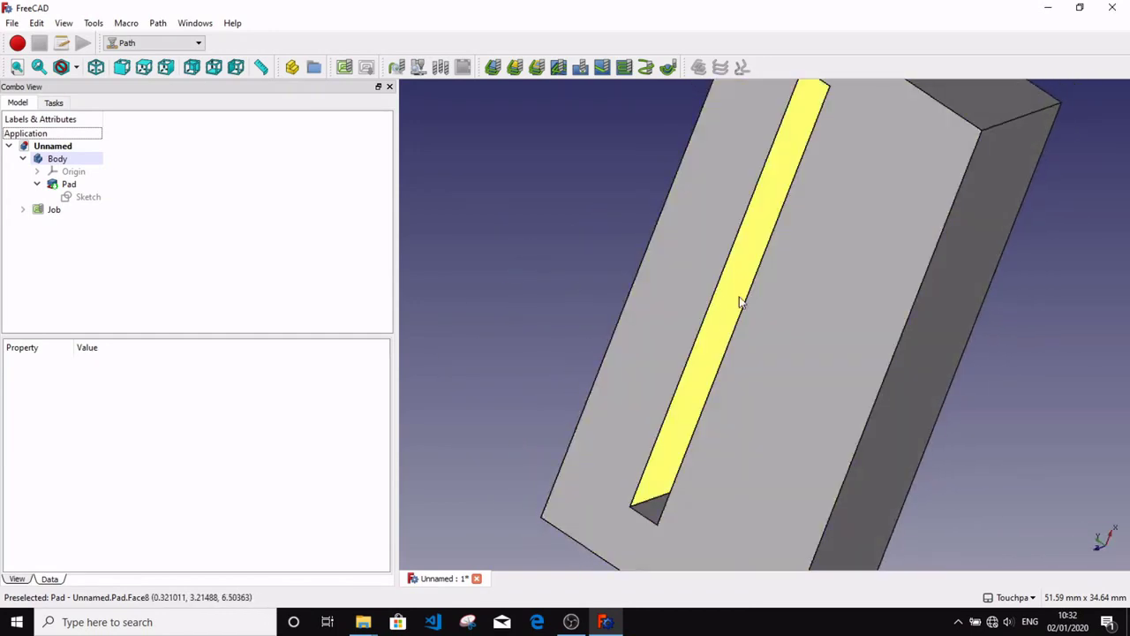
pyautogui.keyDown('alt'); pyautogui.moveTo(648, 507); pyautogui.dragTo(827, 387); pyautogui.keyUp('alt')
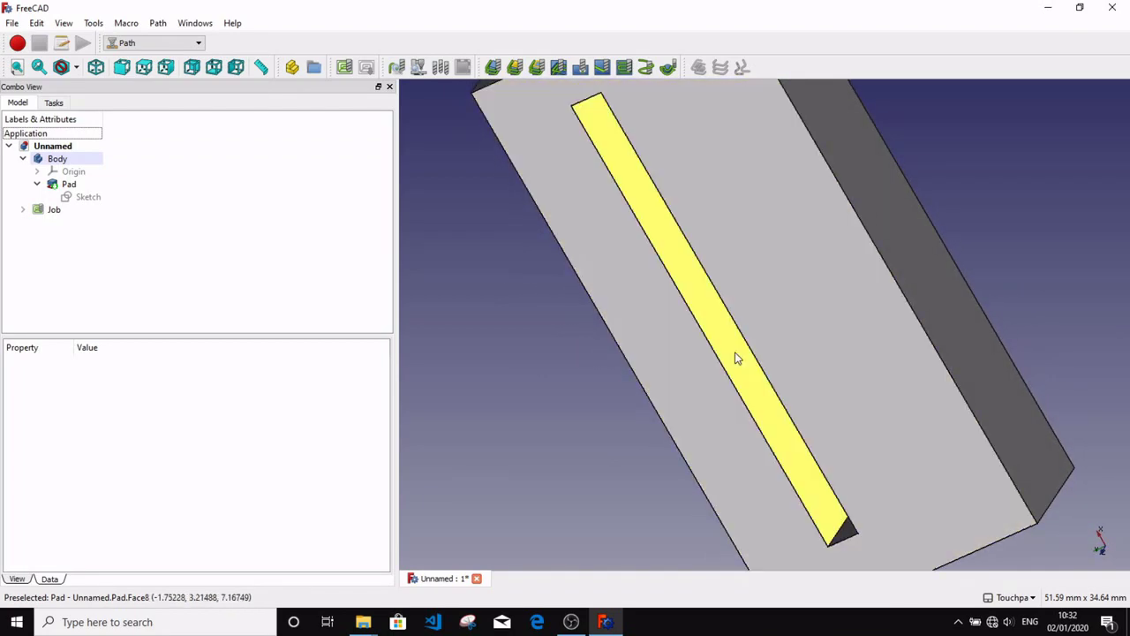
pyautogui.click(732, 360)
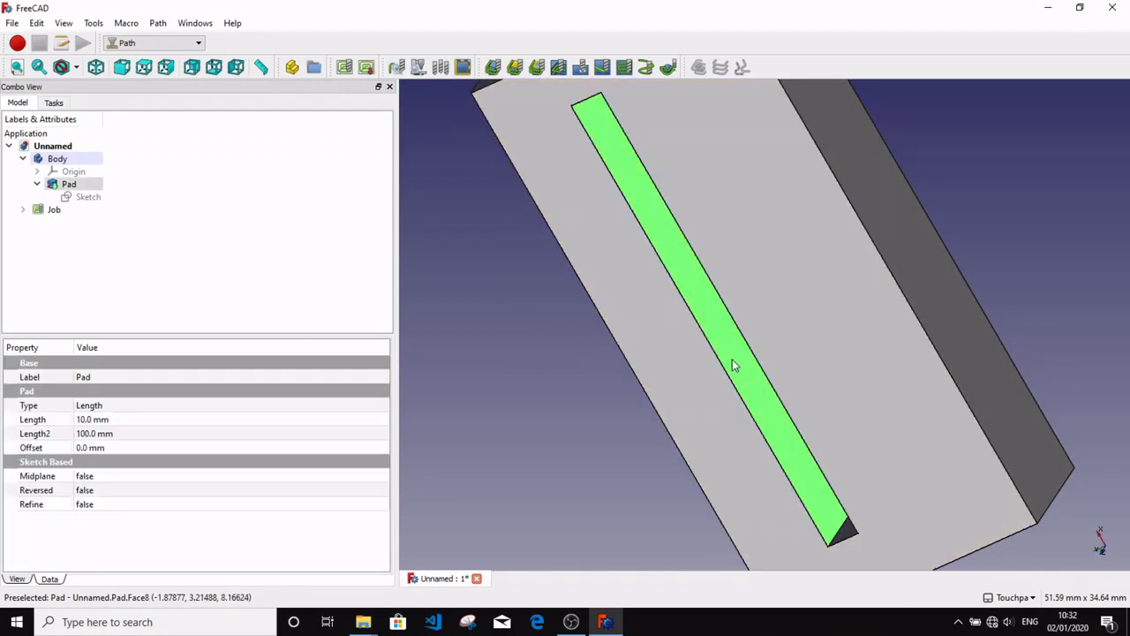
pyautogui.keyDown('alt'); pyautogui.moveTo(732, 359); pyautogui.dragTo(728, 99); pyautogui.keyUp('alt')
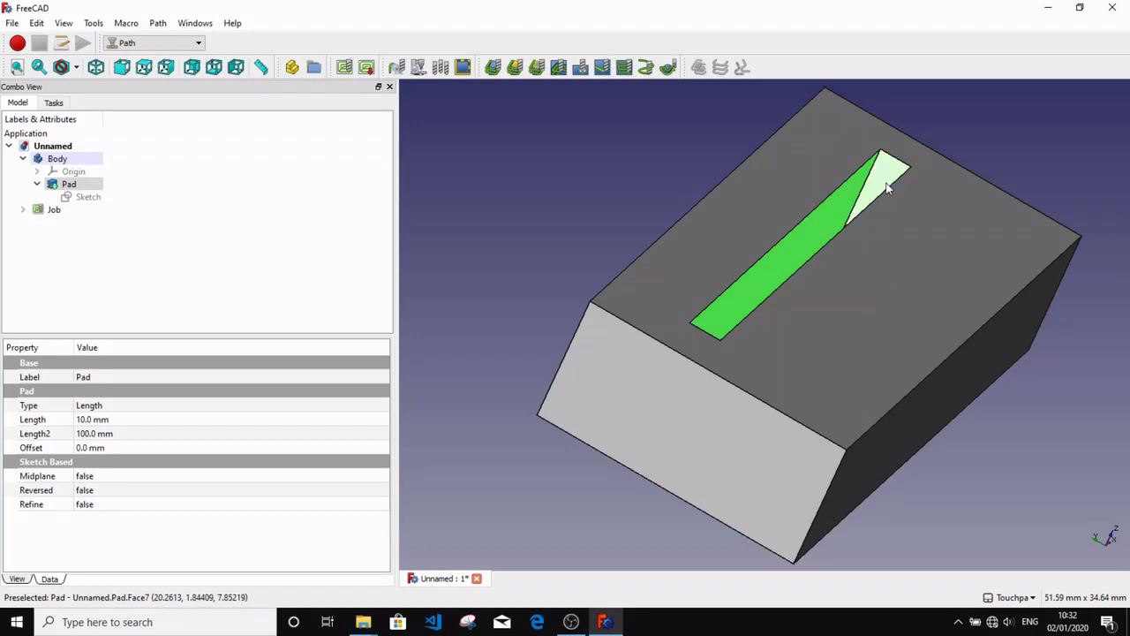
pyautogui.keyDown('alt'); pyautogui.moveTo(904, 212); pyautogui.dragTo(569, 433); pyautogui.keyUp('alt')
pyautogui.keyDown('ctrl'); pyautogui.click(875, 257); pyautogui.keyUp('ctrl')
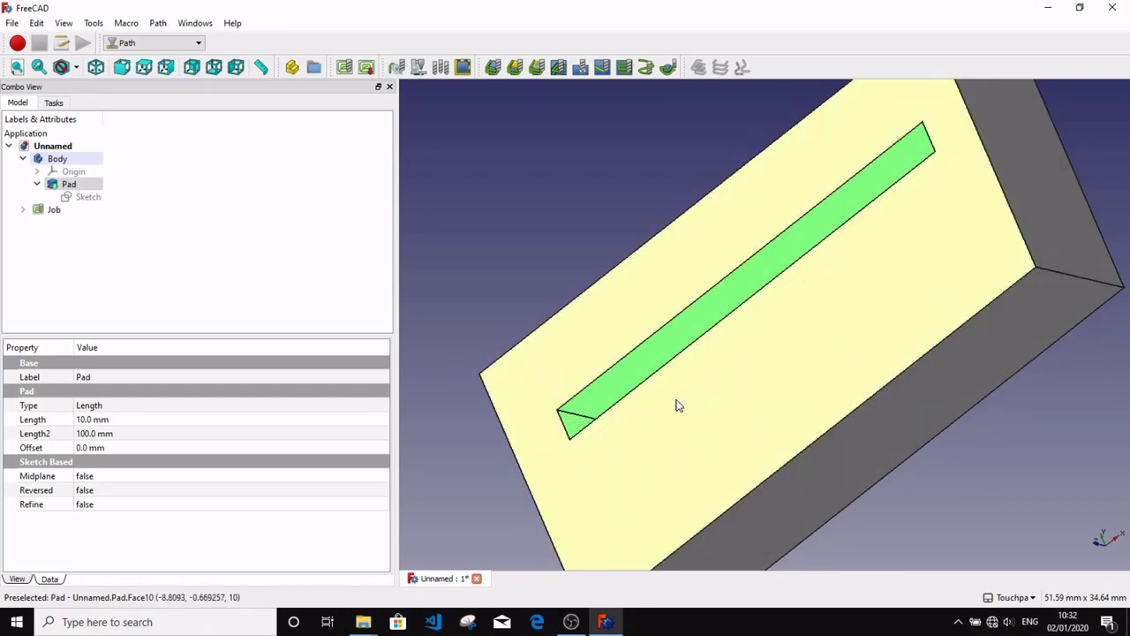
pyautogui.moveTo(677, 403)
pyautogui.keyDown('alt'); pyautogui.mouseDown()
pyautogui.moveTo(849, 432)
pyautogui.moveTo(832, 235)
pyautogui.moveTo(633, 326)
pyautogui.moveTo(679, 371)
pyautogui.moveTo(778, 416)
pyautogui.moveTo(807, 306)
pyautogui.moveTo(875, 351)
pyautogui.moveTo(855, 404)
pyautogui.moveTo(802, 425)
pyautogui.moveTo(732, 366)
pyautogui.moveTo(731, 345)
pyautogui.moveTo(785, 449)
pyautogui.moveTo(714, 401)
pyautogui.moveTo(656, 404)
pyautogui.mouseUp(); pyautogui.keyUp('alt')
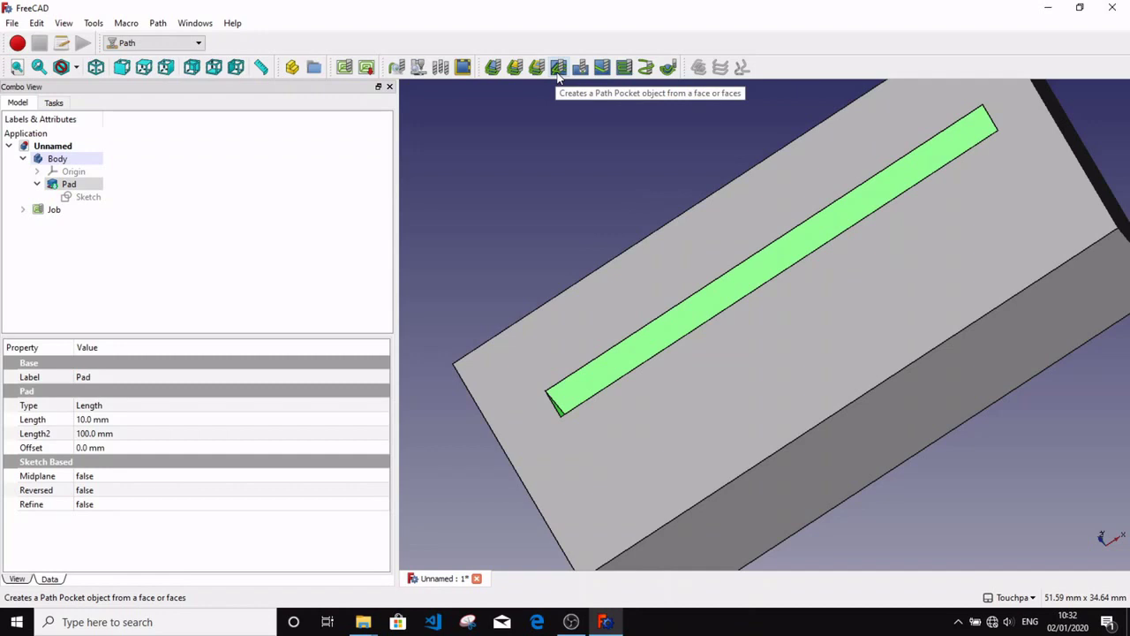
# Step: Add a Pocket Shape operation with default settings on the slot face and expand the Job node
pyautogui.click(558, 69)
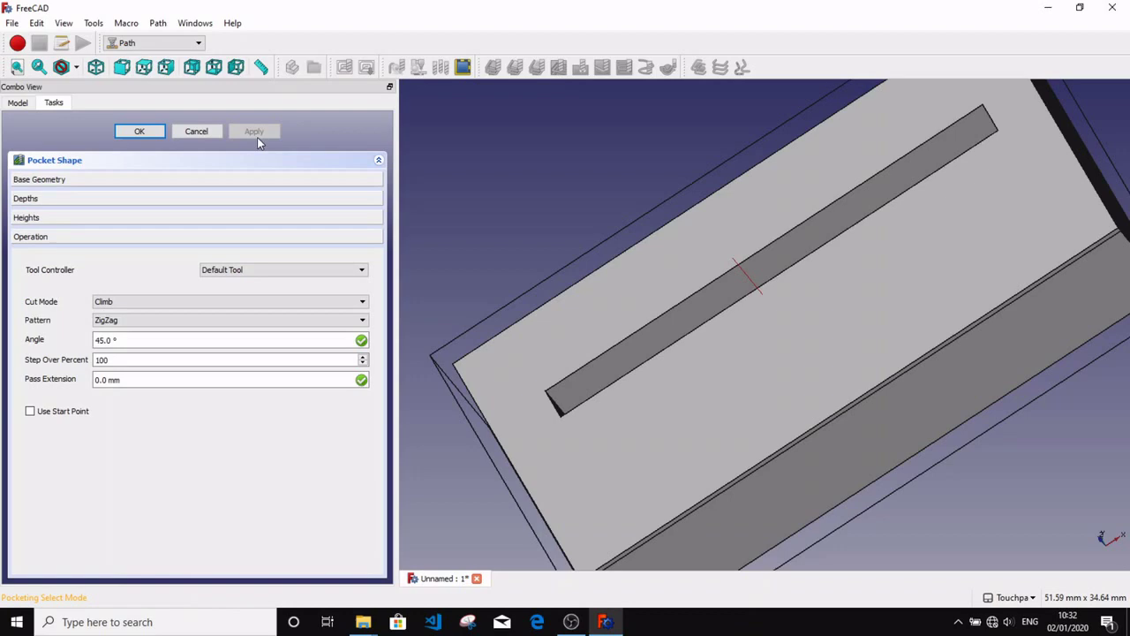
pyautogui.click(141, 133)
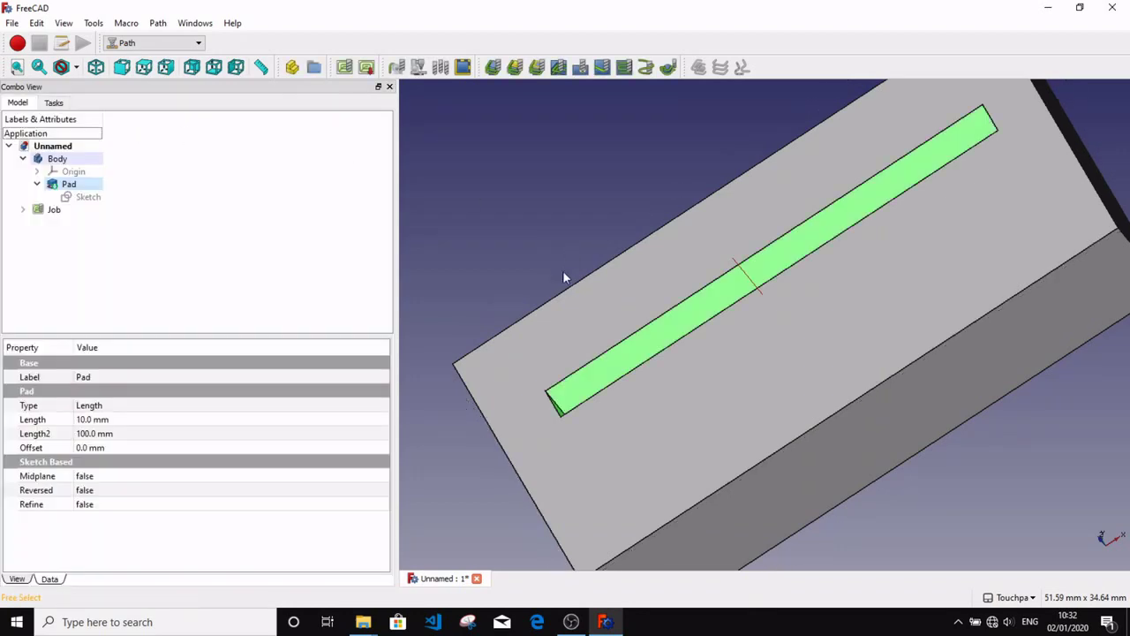
pyautogui.keyDown('alt'); pyautogui.moveTo(548, 277); pyautogui.dragTo(704, 323); pyautogui.keyUp('alt')
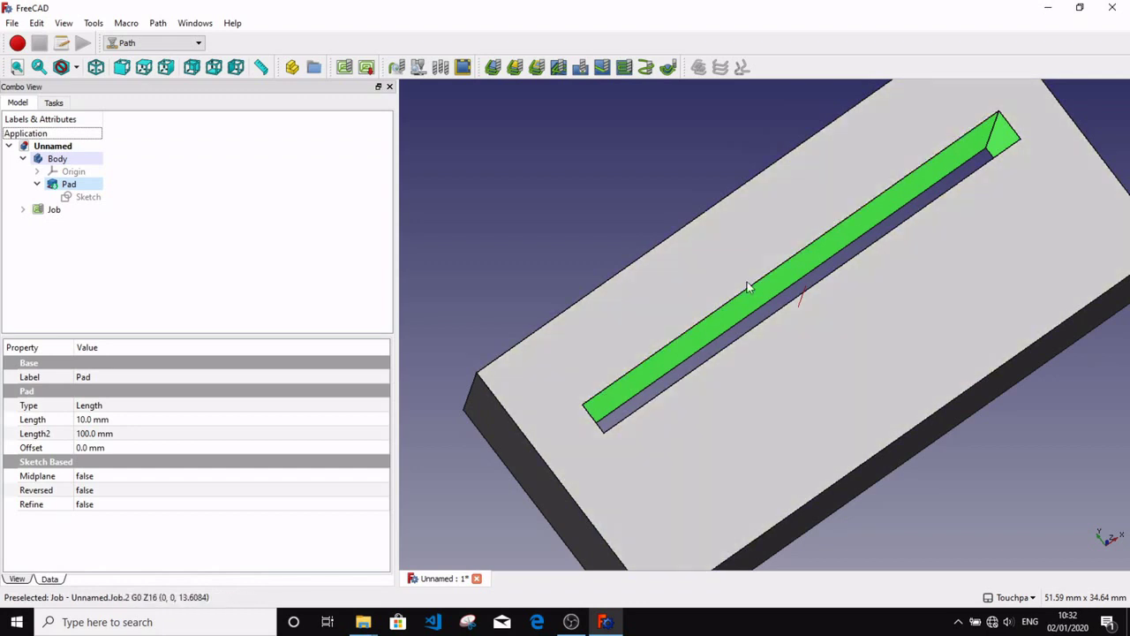
pyautogui.keyDown('alt'); pyautogui.moveTo(747, 290); pyautogui.dragTo(606, 250); pyautogui.keyUp('alt')
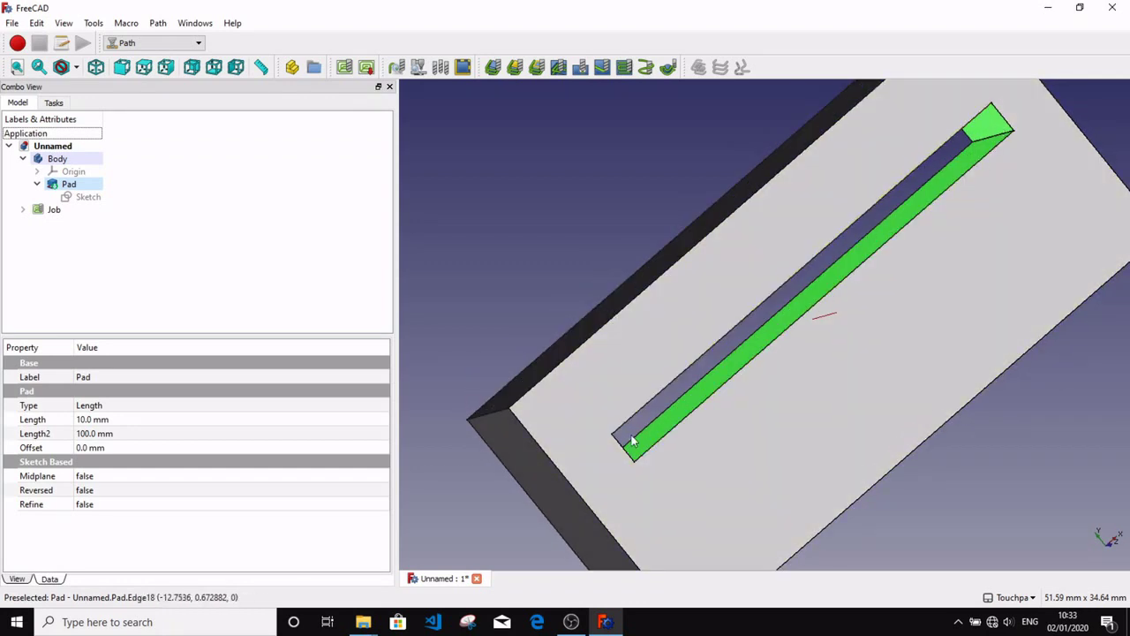
pyautogui.keyDown('alt'); pyautogui.moveTo(956, 166); pyautogui.dragTo(635, 349); pyautogui.keyUp('alt')
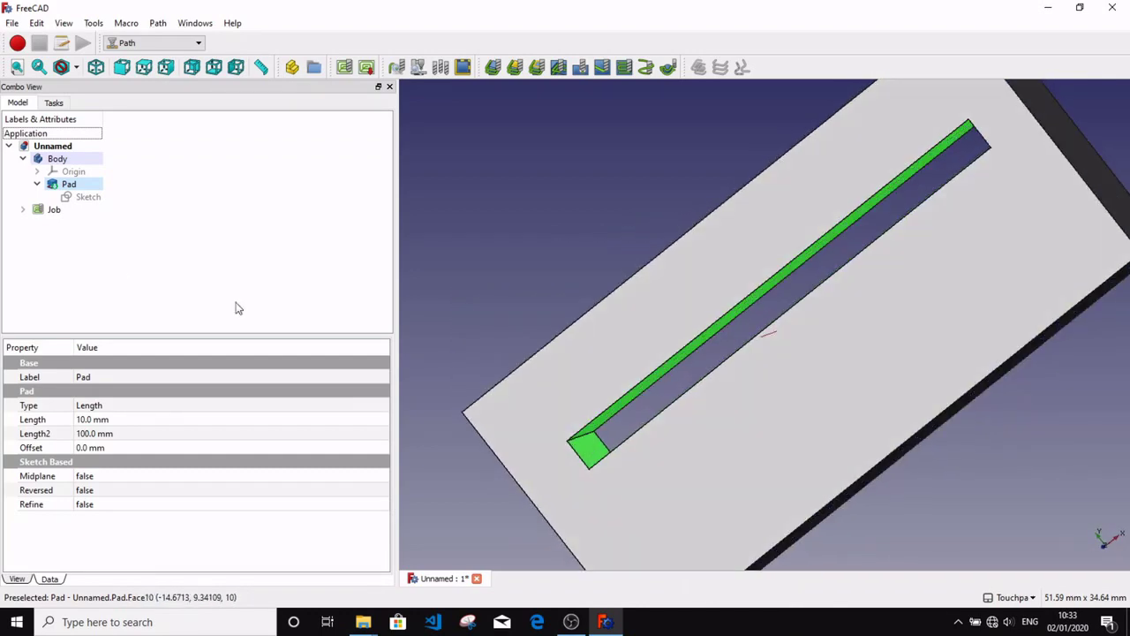
pyautogui.click(24, 210)
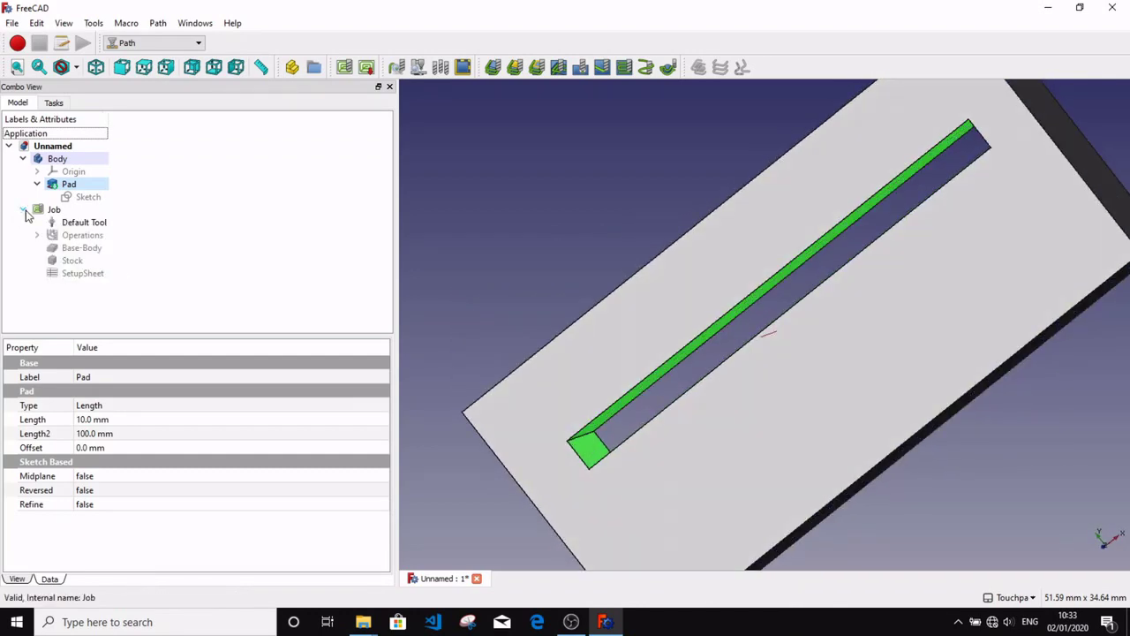
# Step: Set the Default Tool to 1.0 mm diameter and 3.0 mm cutting edge height
pyautogui.doubleClick(79, 225)
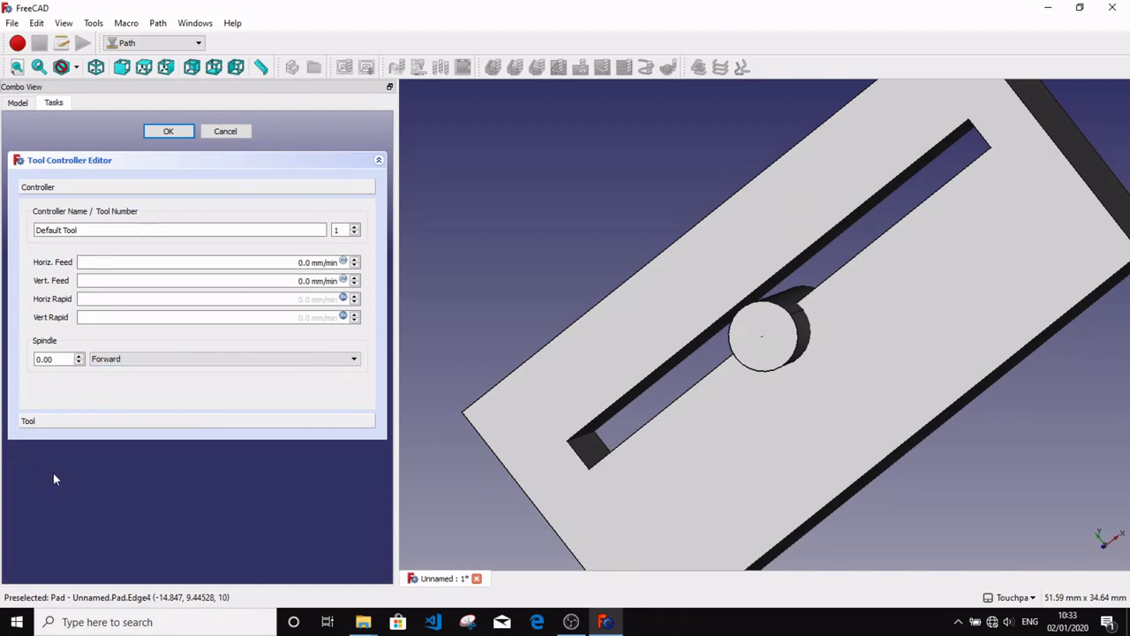
pyautogui.click(51, 423)
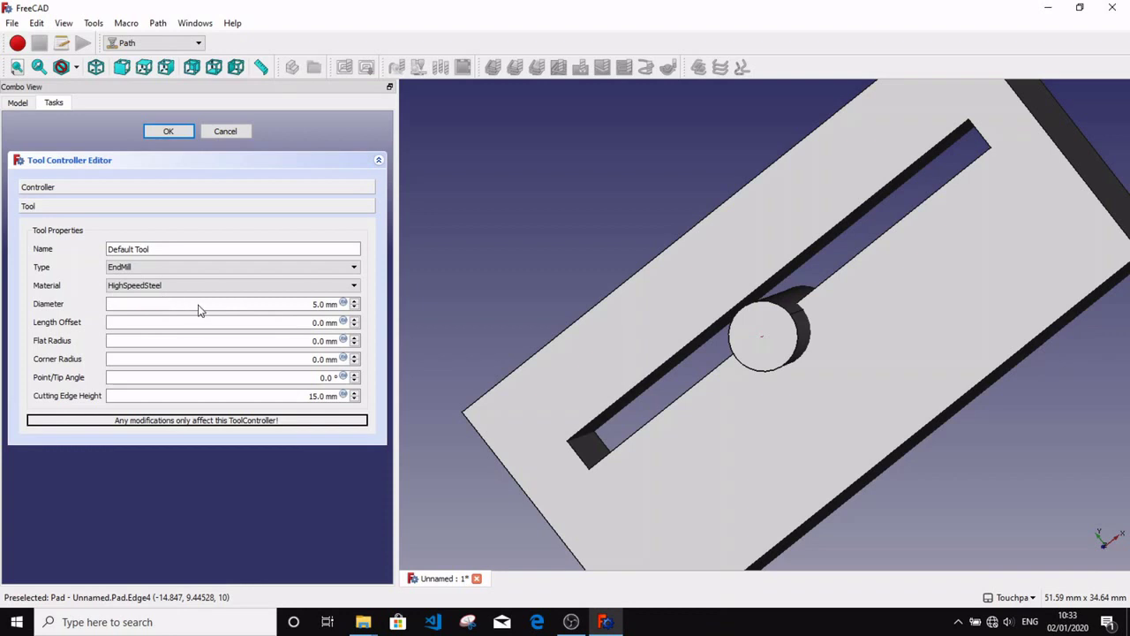
pyautogui.click(314, 304)
pyautogui.click(314, 396)
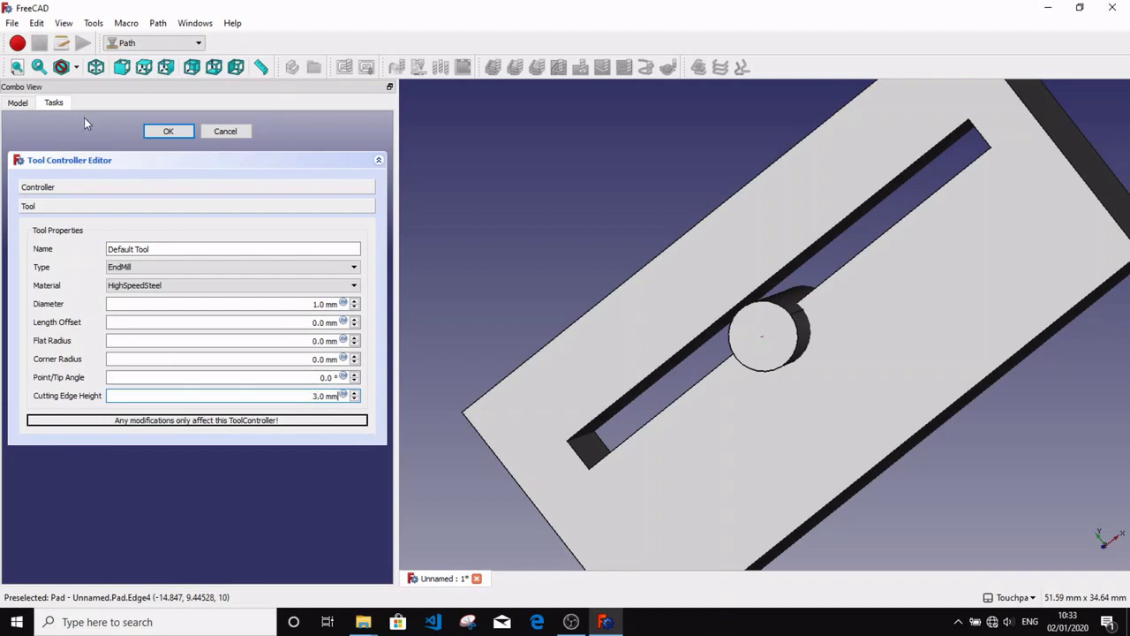
pyautogui.click(158, 131)
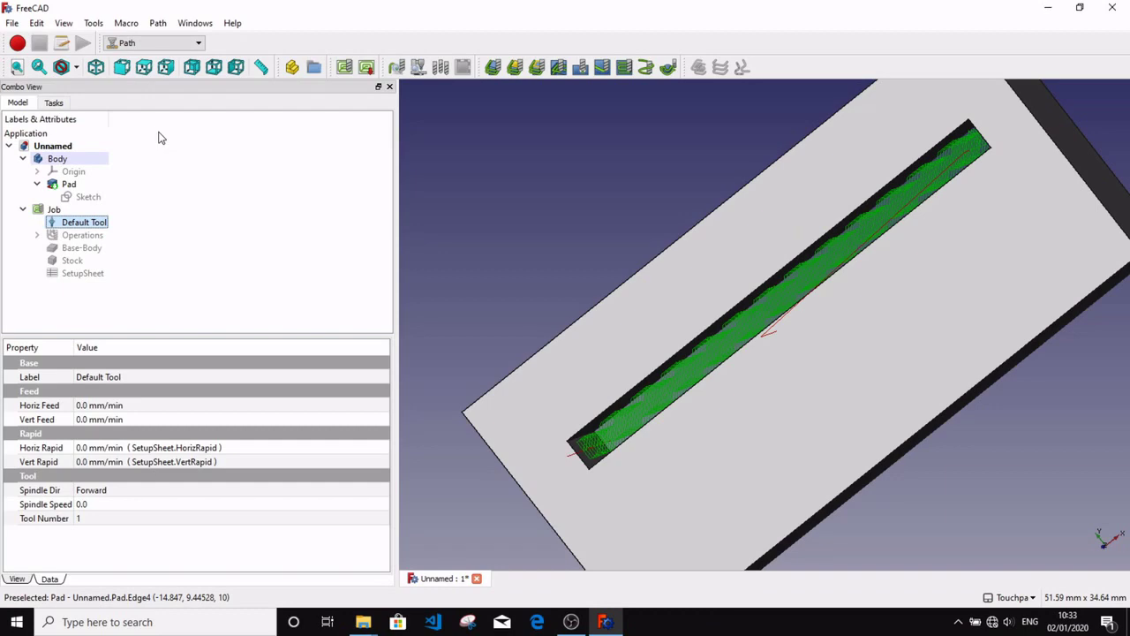
pyautogui.moveTo(598, 229); pyautogui.dragTo(790, 278, button='middle')
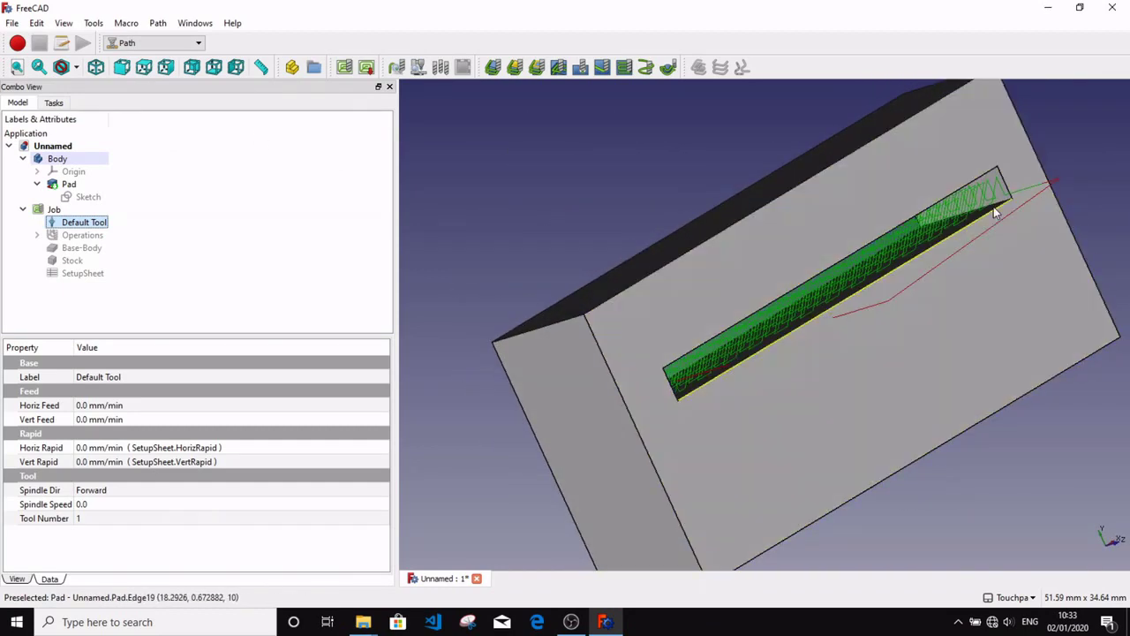
pyautogui.moveTo(891, 259); pyautogui.dragTo(575, 256, button='middle')
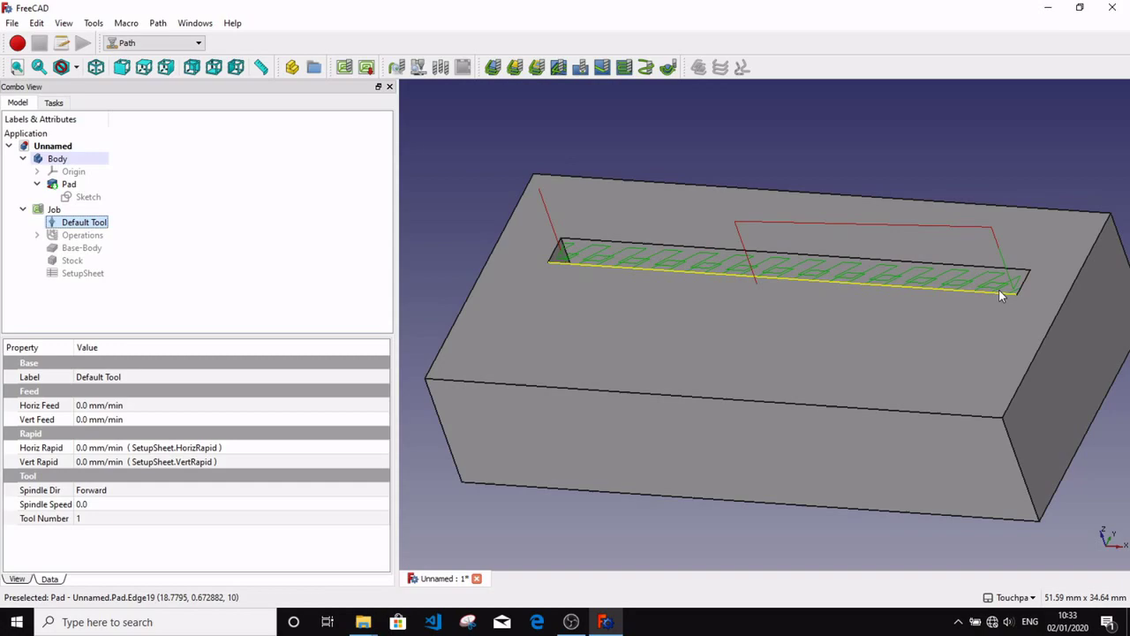
pyautogui.moveTo(759, 280); pyautogui.dragTo(673, 262, button='middle')
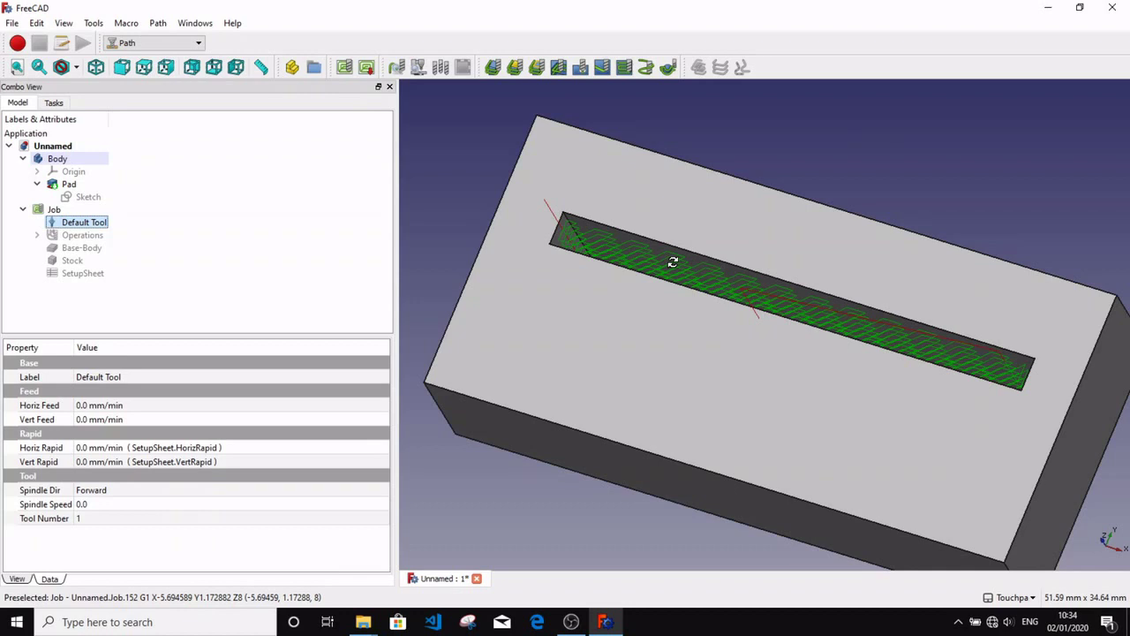
# Step: Orbit around the pocket toolpath and select the block's top face
pyautogui.moveTo(673, 262); pyautogui.dragTo(1044, 281)
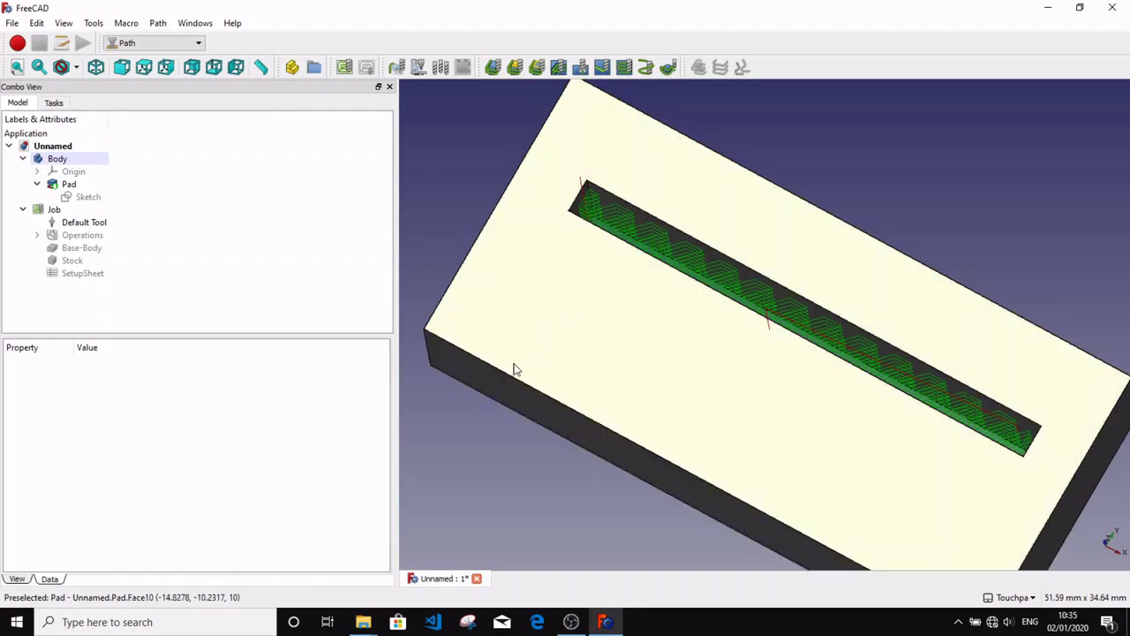
pyautogui.moveTo(548, 396); pyautogui.dragTo(673, 298, button='middle')
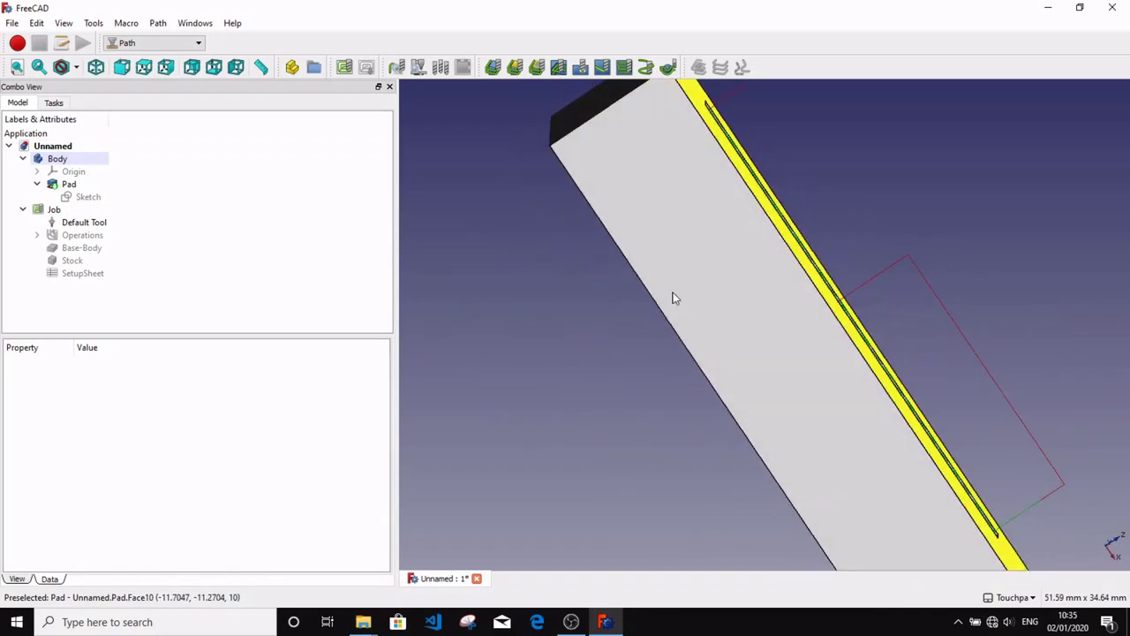
pyautogui.moveTo(825, 235)
pyautogui.mouseDown(button='middle')
pyautogui.moveTo(757, 264)
pyautogui.moveTo(681, 323)
pyautogui.moveTo(771, 273)
pyautogui.moveTo(698, 330)
pyautogui.moveTo(725, 369)
pyautogui.moveTo(729, 291)
pyautogui.moveTo(436, 297)
pyautogui.mouseUp(button='middle')
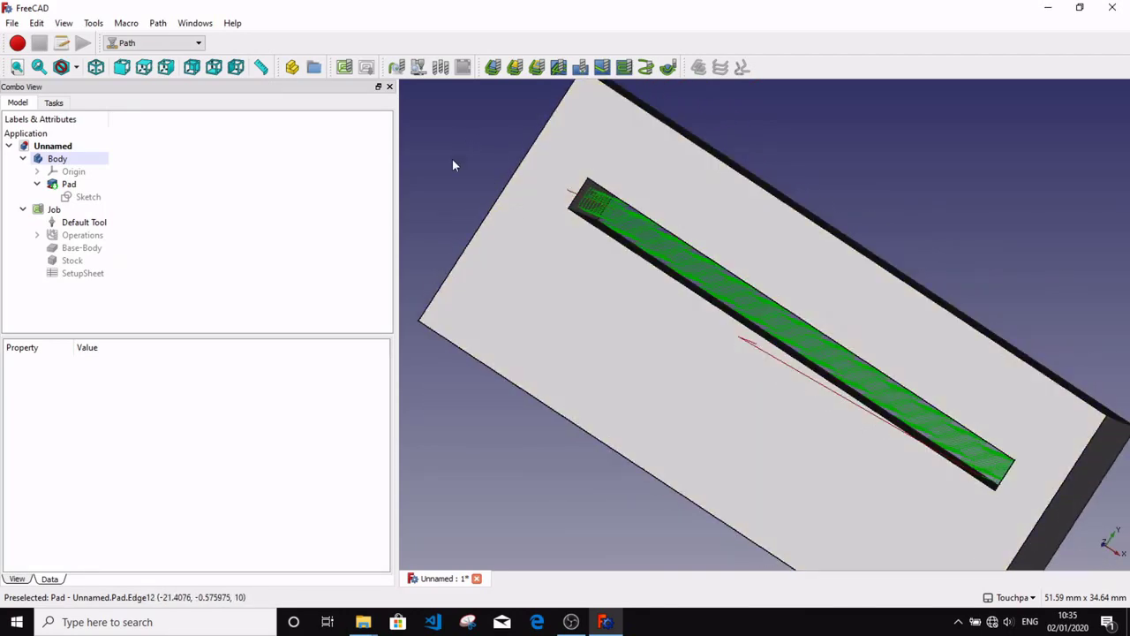
pyautogui.click(589, 332)
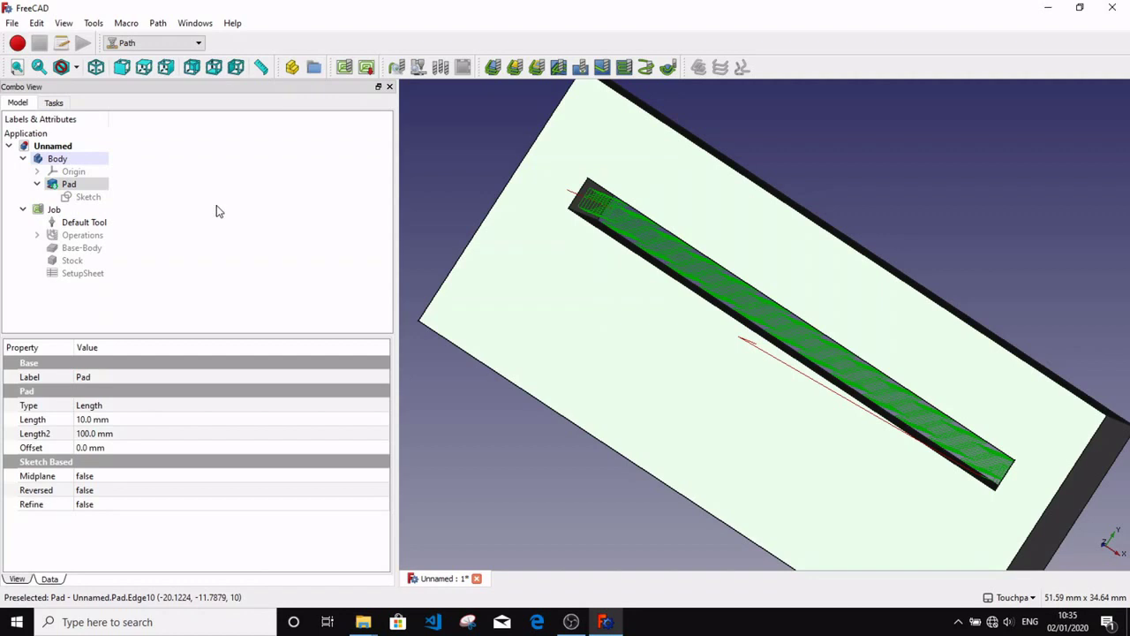
# Step: Return to Part Design and open a new sketch on the selected top face
pyautogui.click(177, 42)
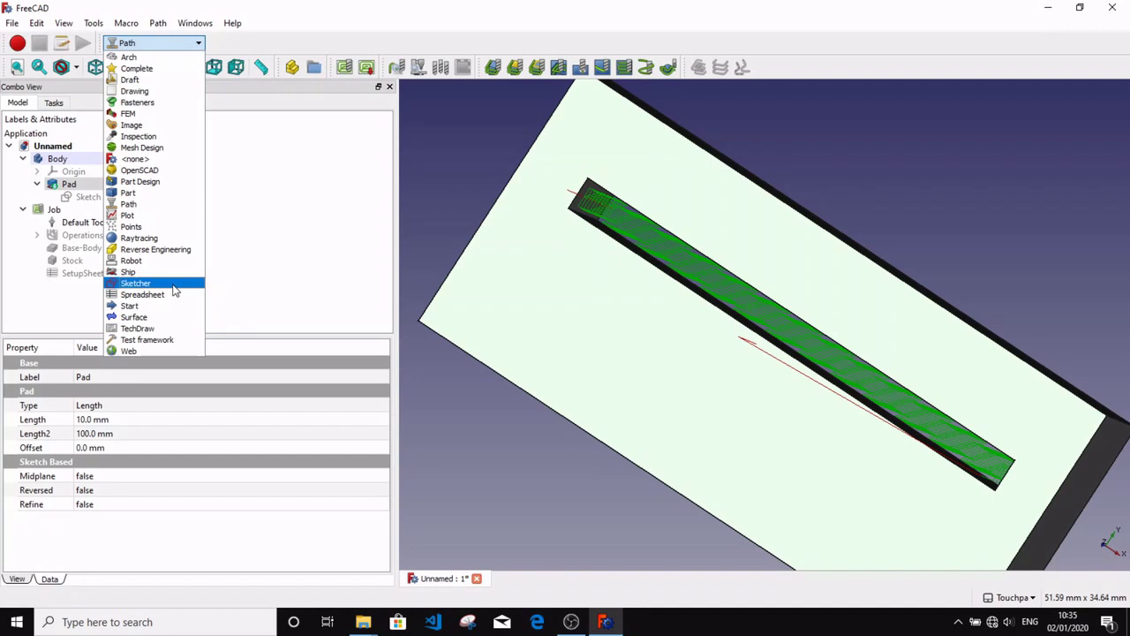
pyautogui.click(177, 182)
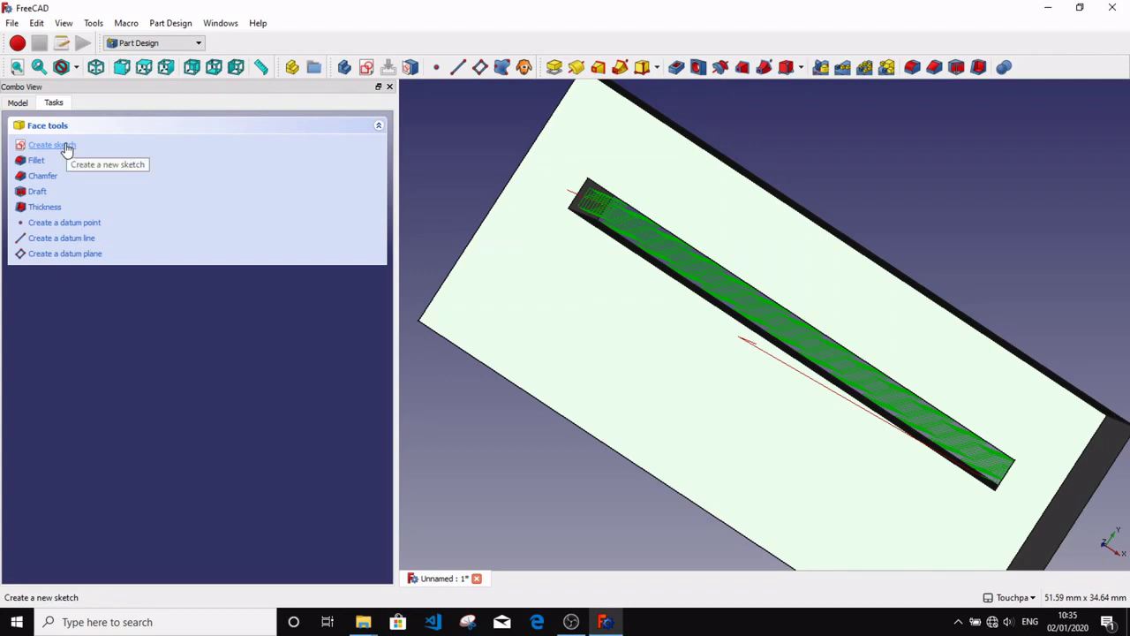
pyautogui.click(366, 69)
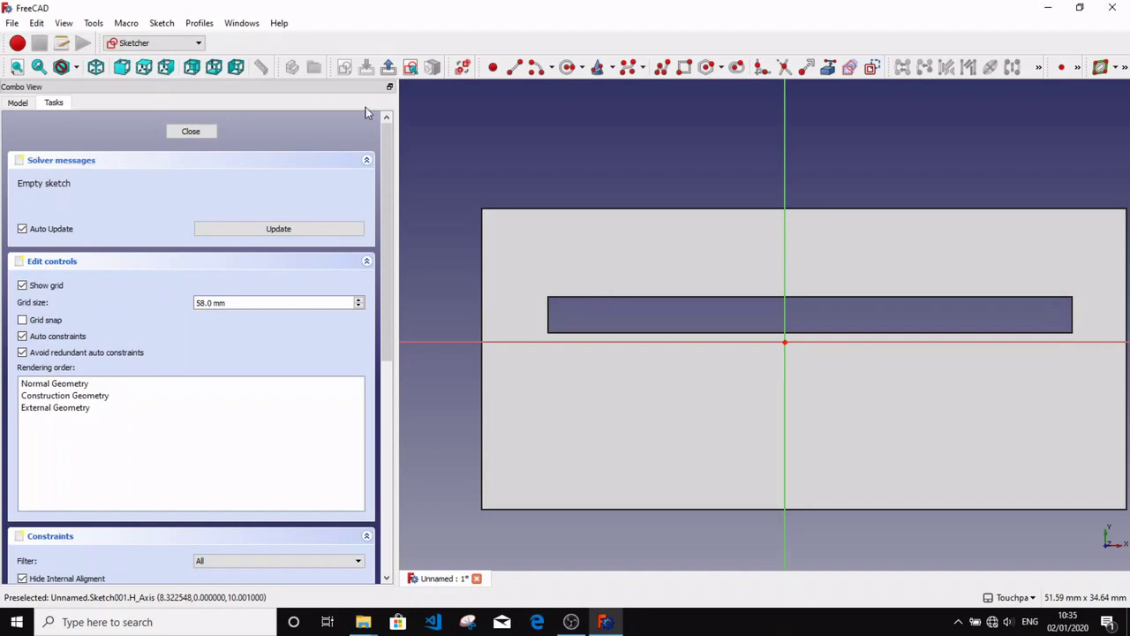
# Step: Draw a second long narrow rectangle below the existing slot in the sketch
pyautogui.click(684, 67)
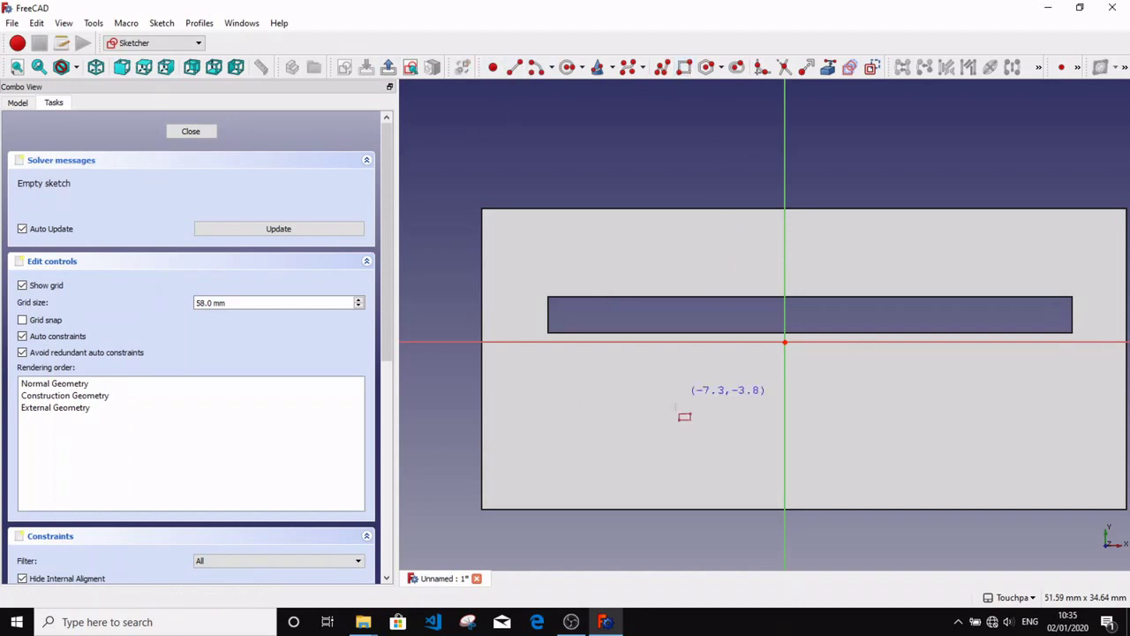
pyautogui.click(563, 398)
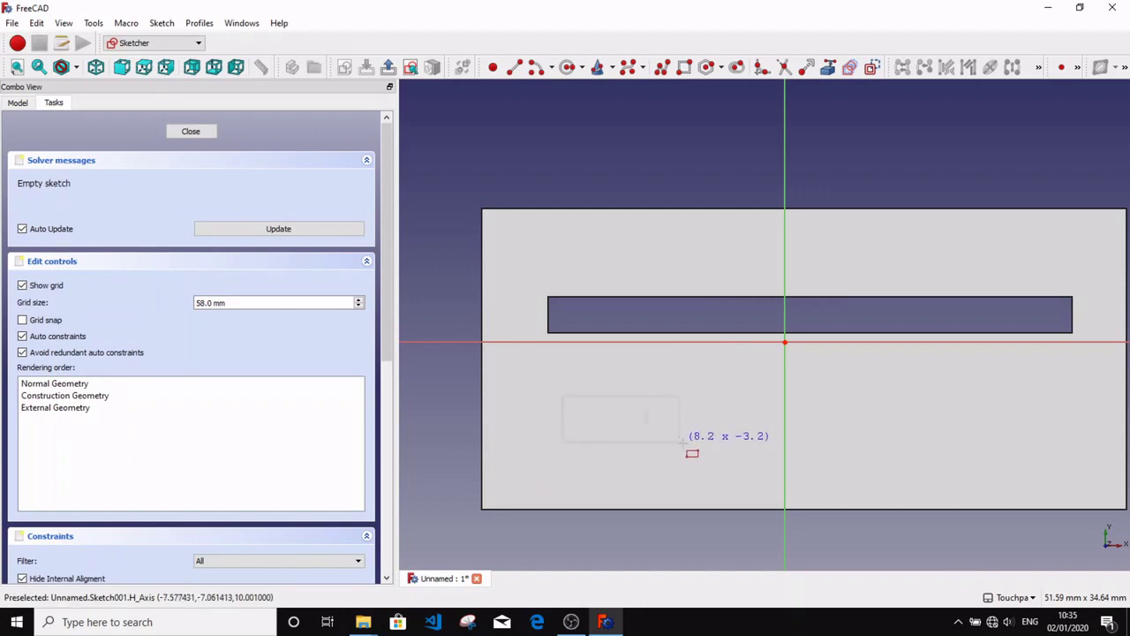
pyautogui.click(1072, 440)
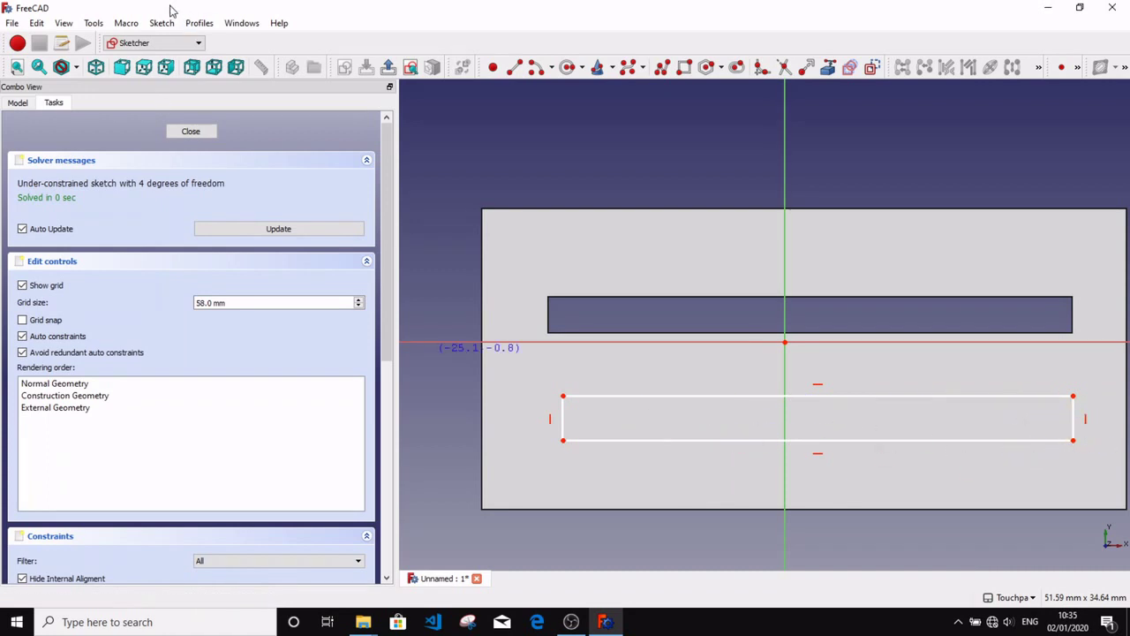
# Step: Switch to the Part Design workbench and close the sketch
pyautogui.click(196, 46)
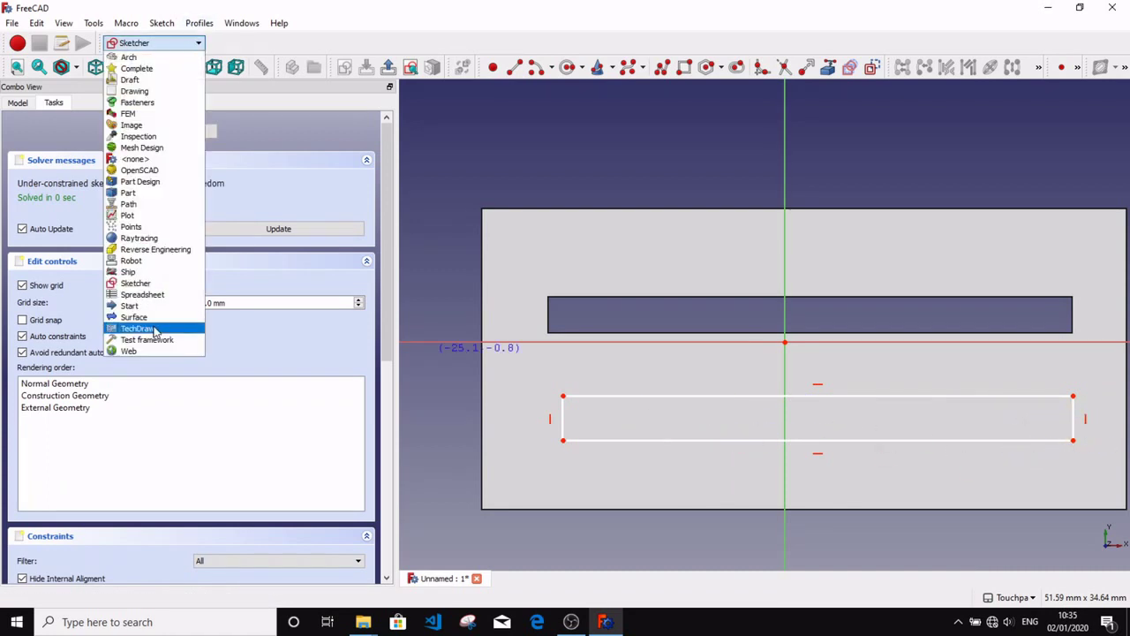
pyautogui.click(164, 181)
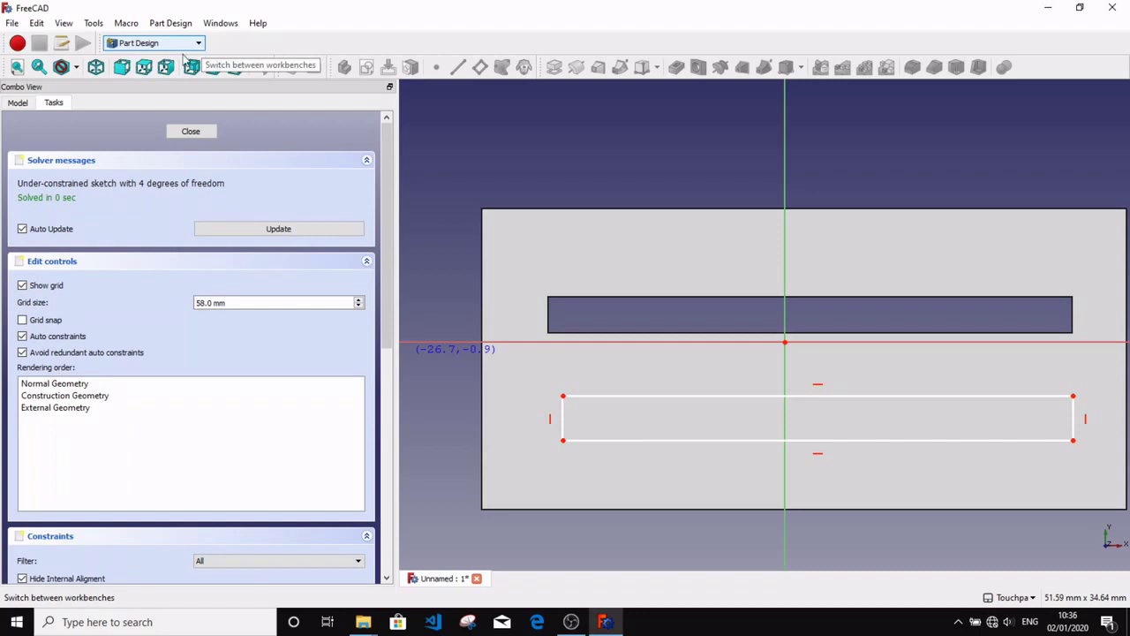
pyautogui.click(190, 132)
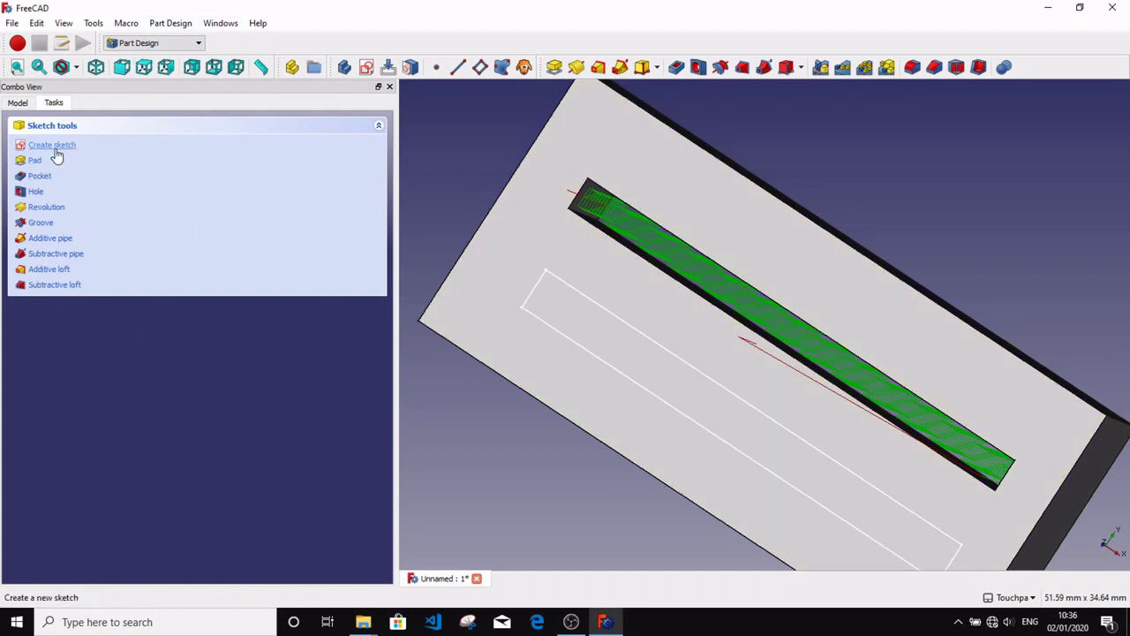
# Step: Pocket the new rectangle 5 mm into the plate and orbit to view both slots
pyautogui.click(14, 104)
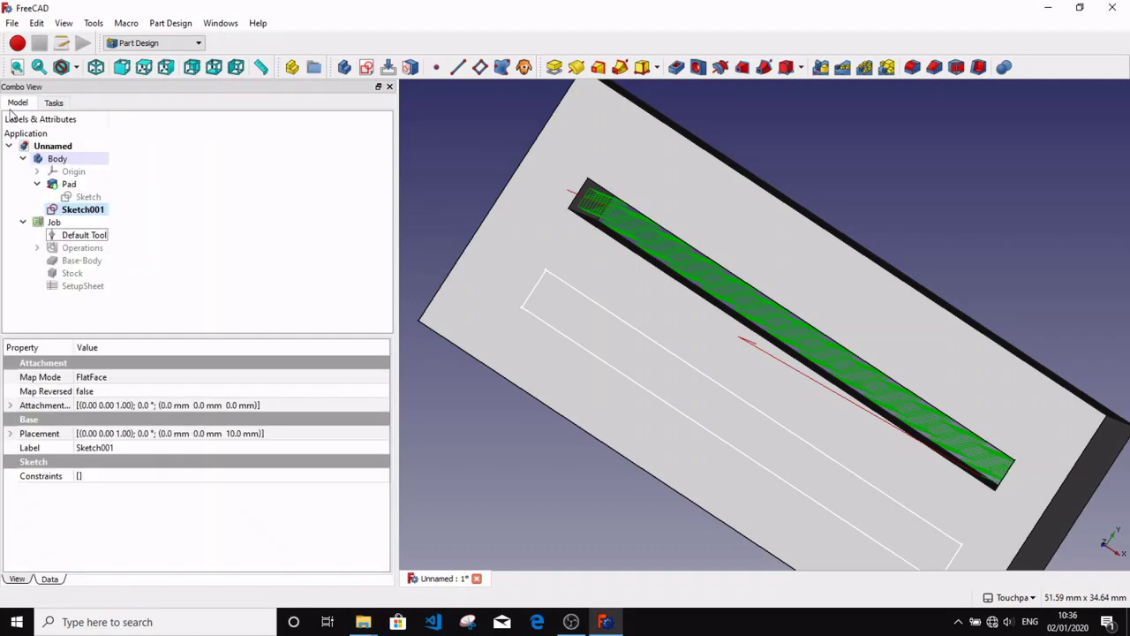
pyautogui.click(54, 104)
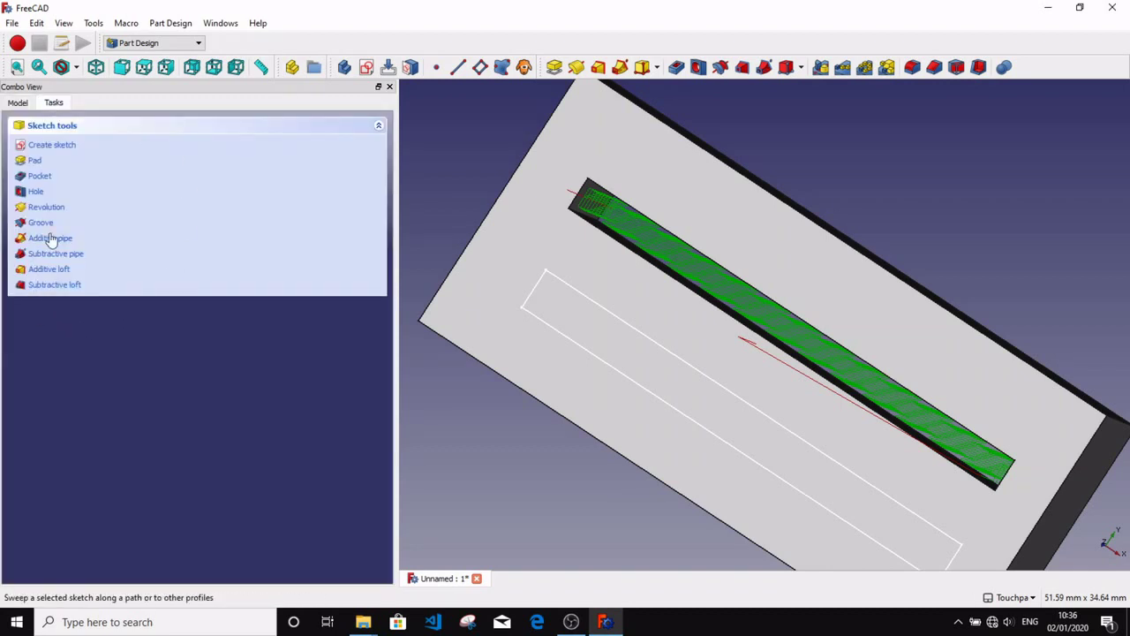
pyautogui.click(40, 176)
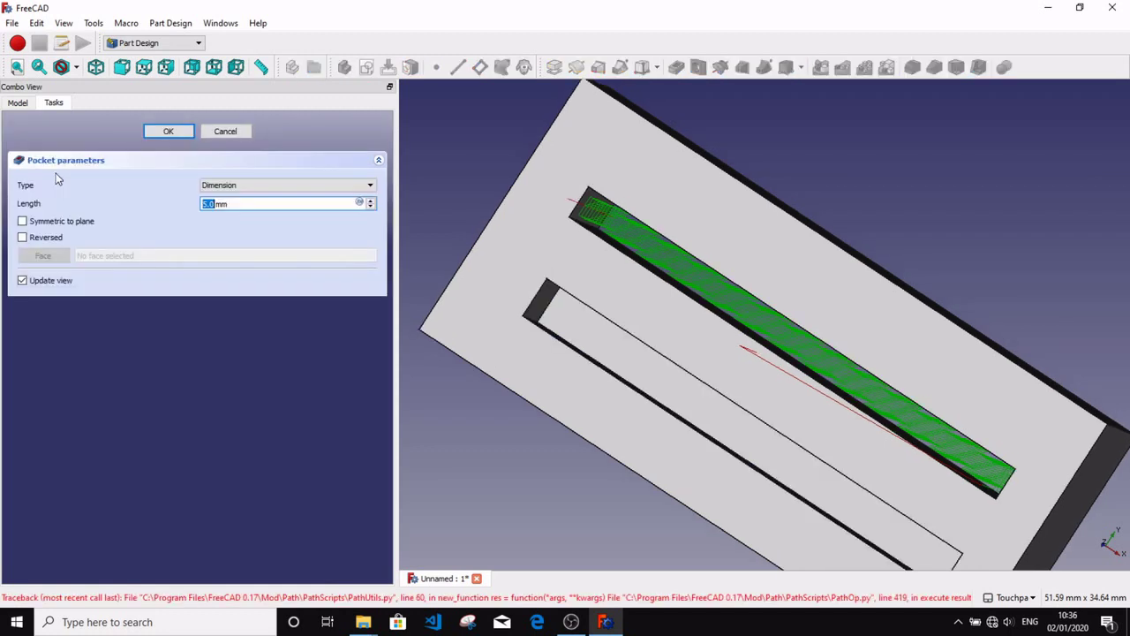
pyautogui.click(169, 132)
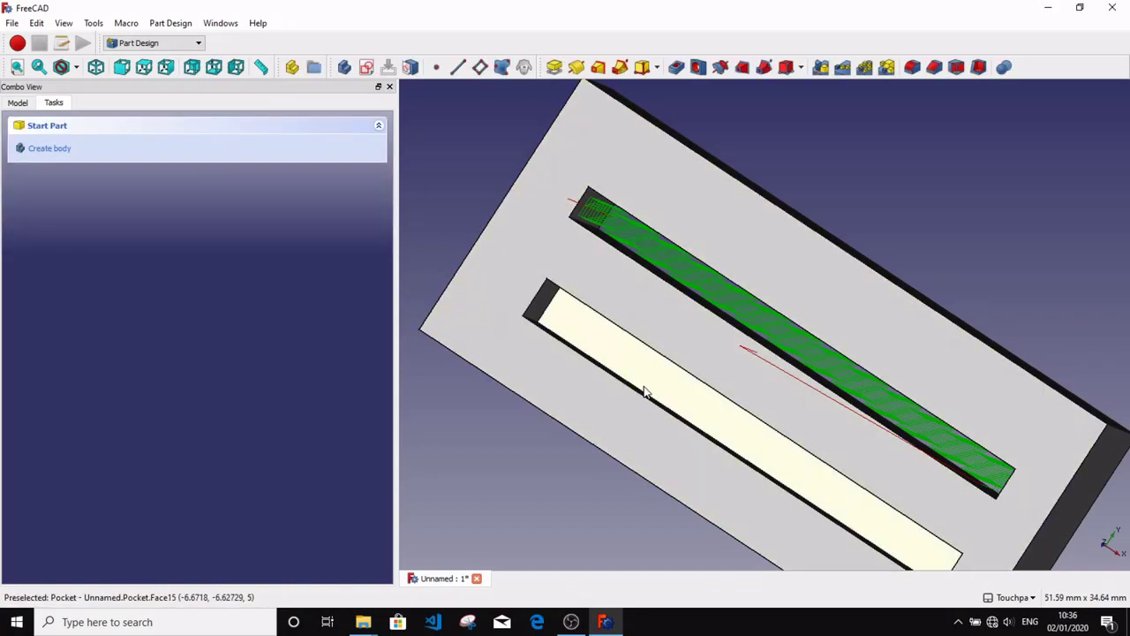
pyautogui.moveTo(644, 393); pyautogui.dragTo(608, 341, button='middle')
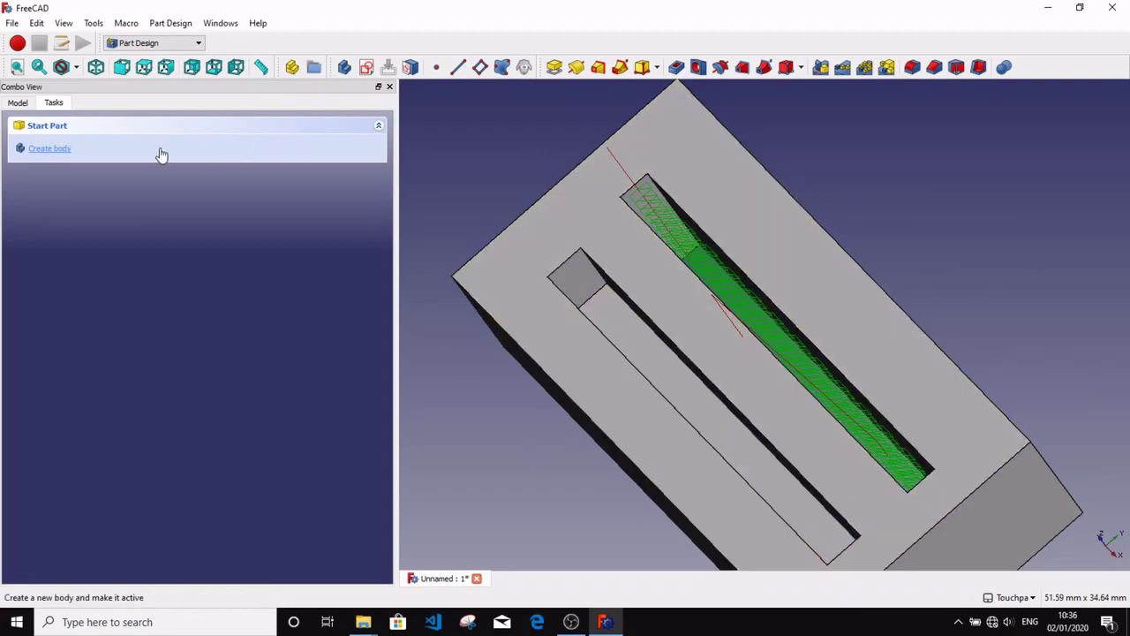
# Step: Switch to the Path workbench and inspect the job's operations and Default Tool settings
pyautogui.click(181, 46)
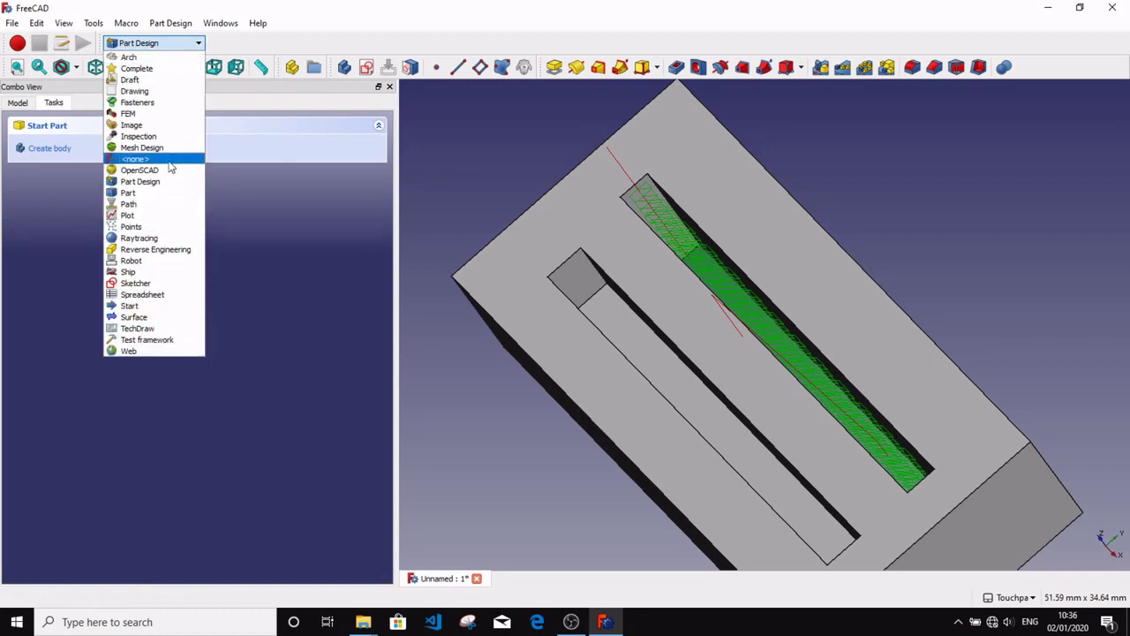
pyautogui.click(168, 205)
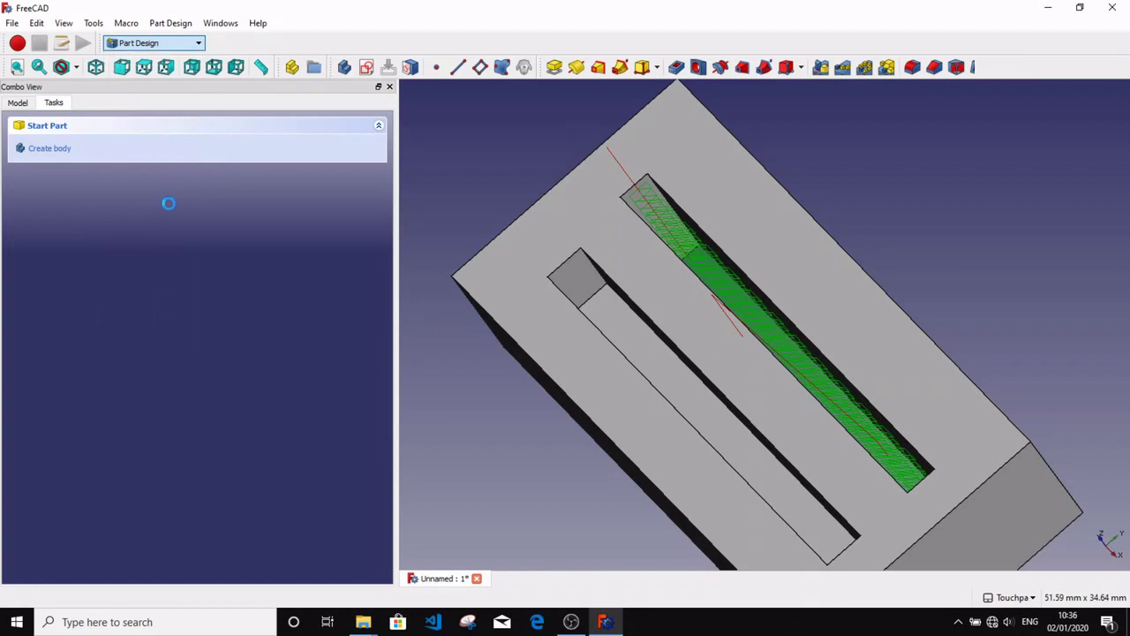
pyautogui.click(18, 103)
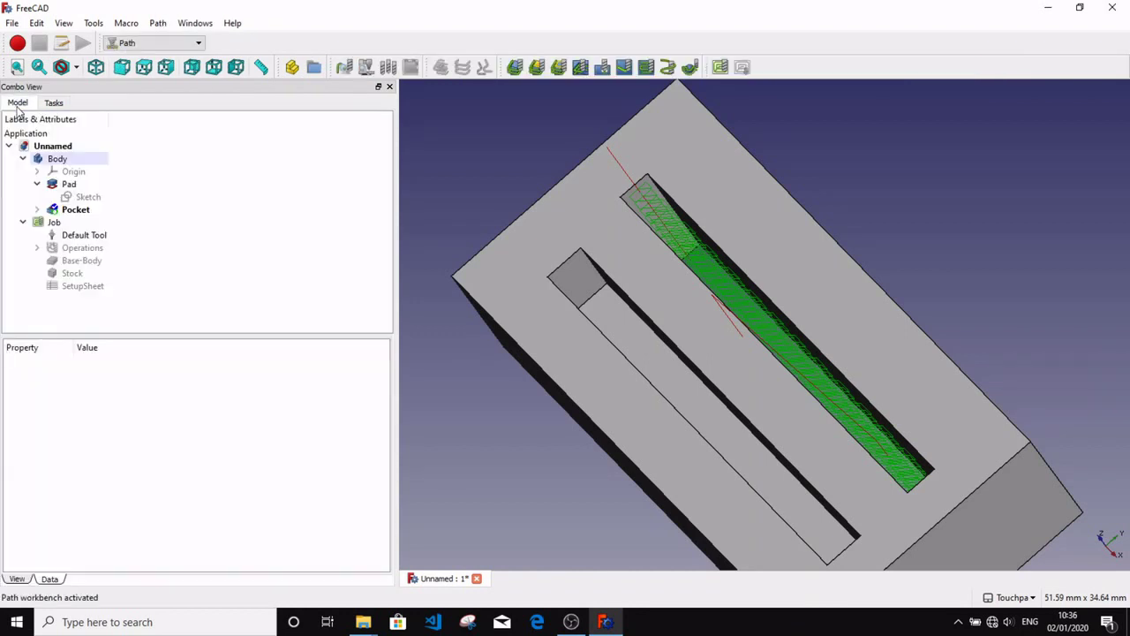
pyautogui.click(38, 249)
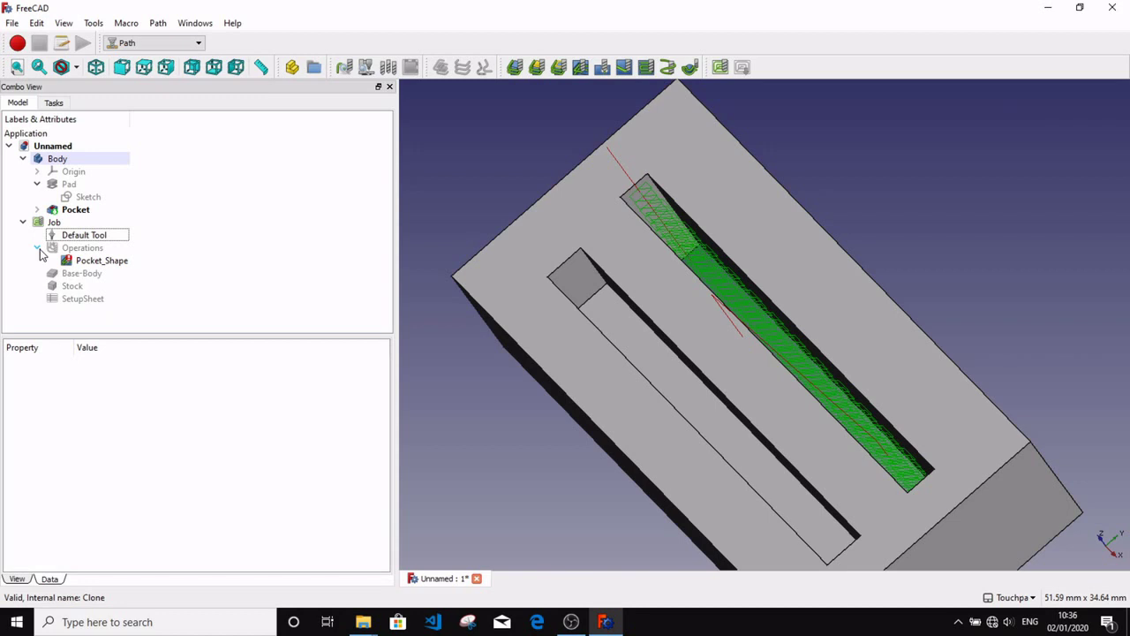
pyautogui.click(89, 249)
pyautogui.click(84, 237)
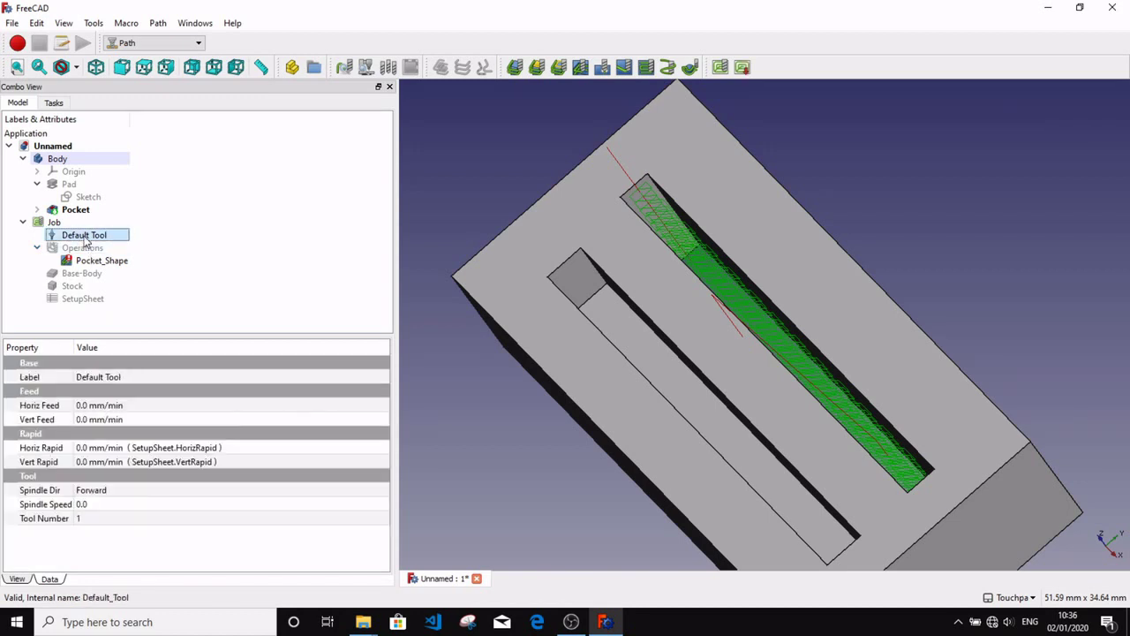
pyautogui.click(37, 250)
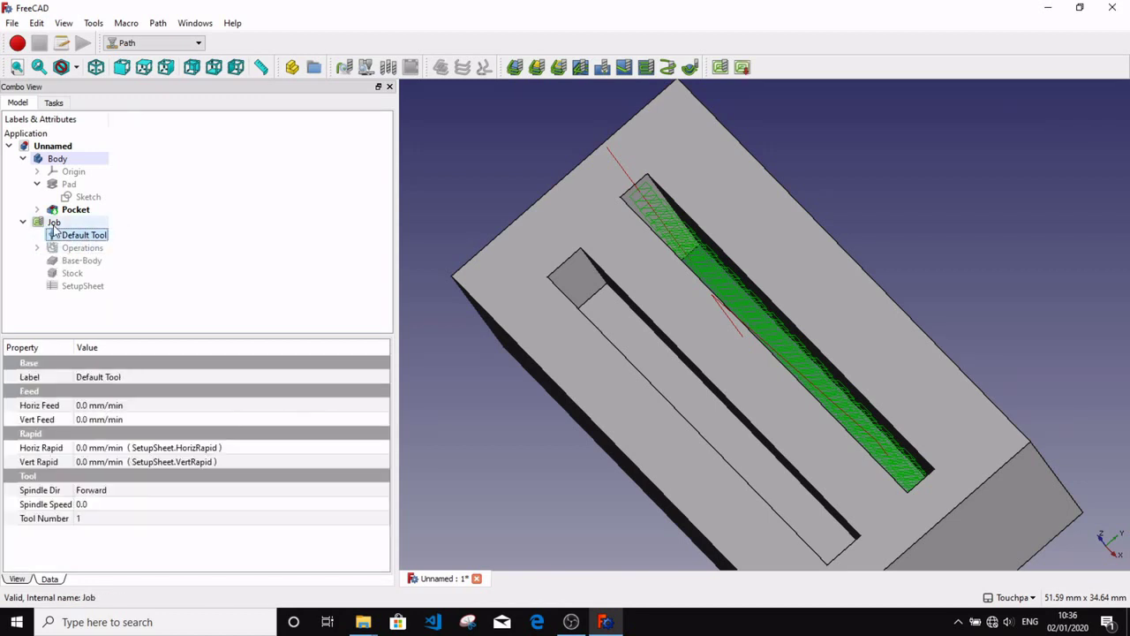
# Step: Create a Pocket Shape toolpath on the second slot's floor face, previewing it before confirming
pyautogui.click(688, 413)
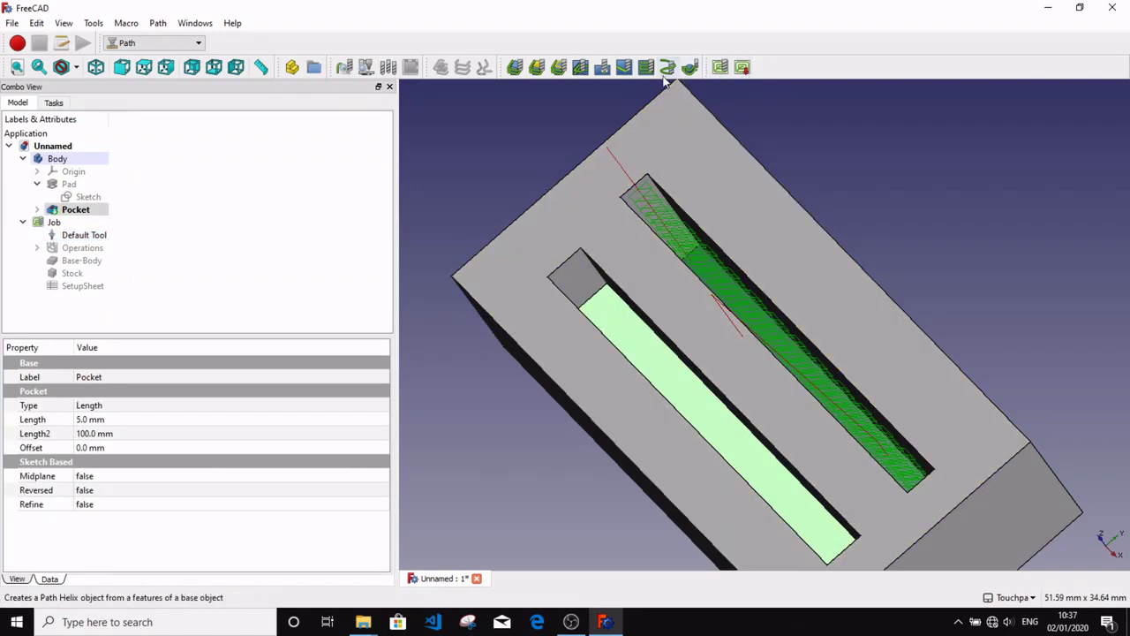
pyautogui.click(580, 68)
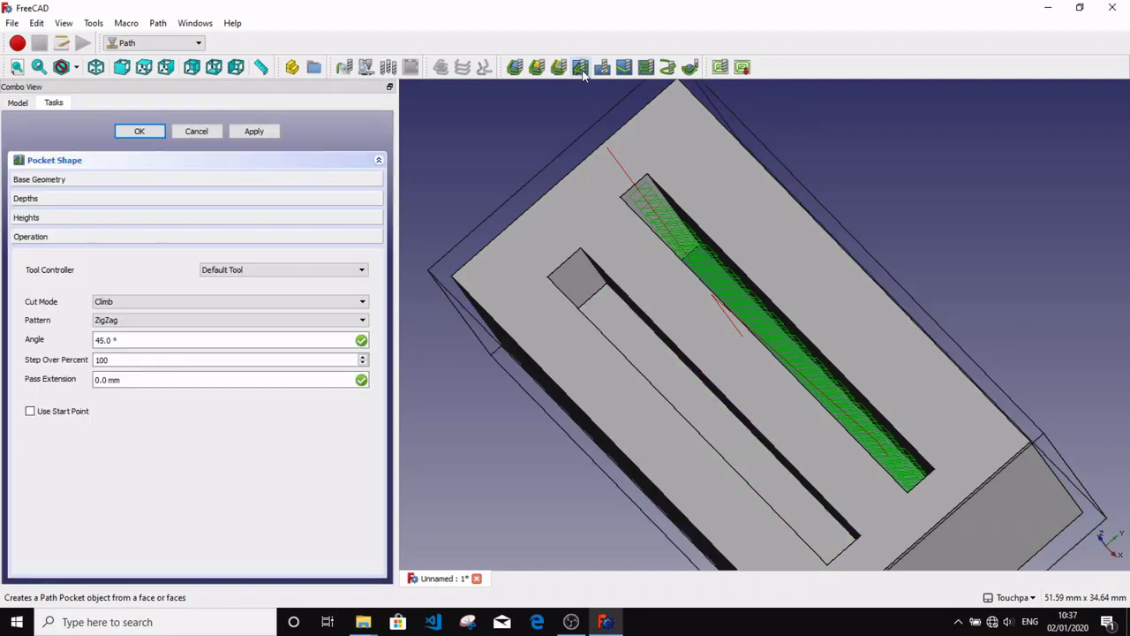
pyautogui.click(254, 131)
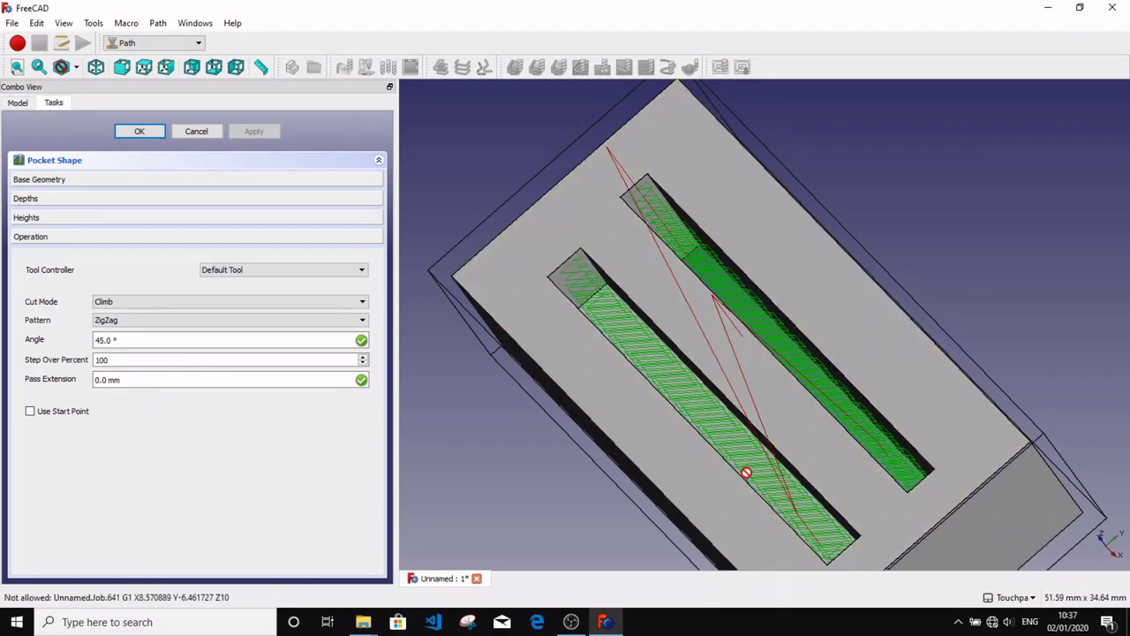
pyautogui.click(139, 133)
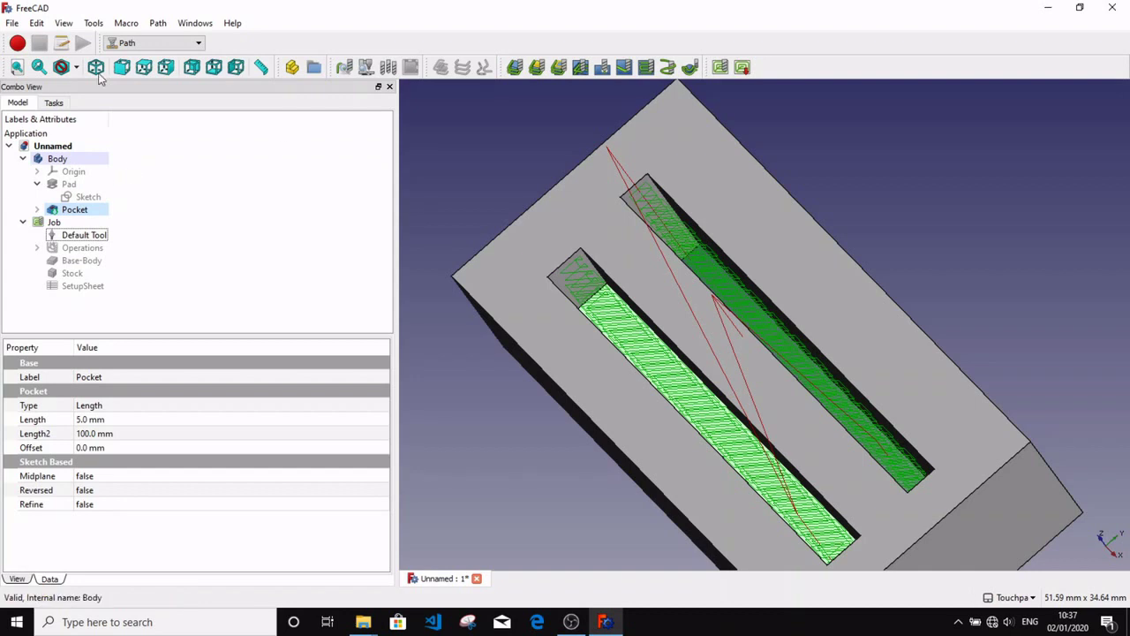
# Step: Run the Path Simulator on the stock until both pockets are cut, then close it
pyautogui.click(365, 71)
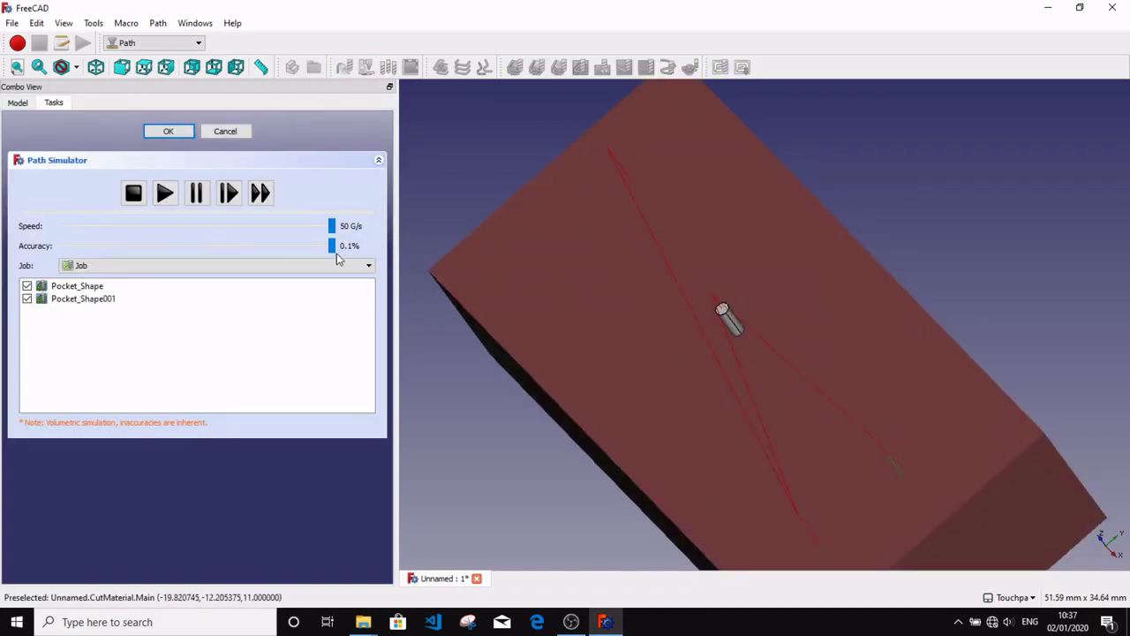
pyautogui.click(164, 196)
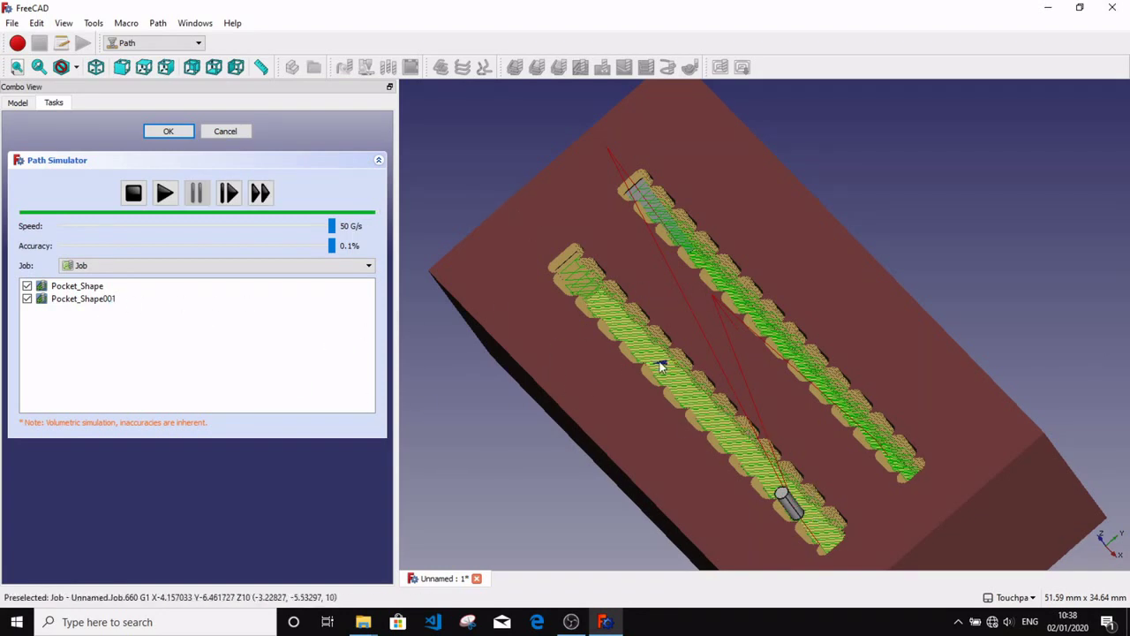
pyautogui.click(168, 134)
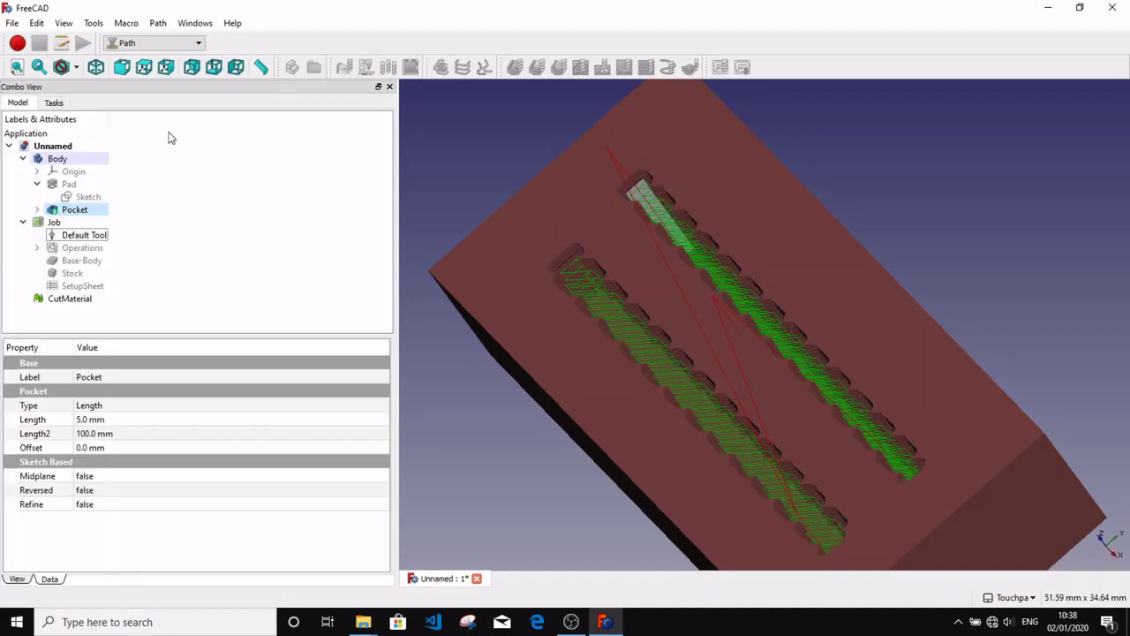
# Step: Change Pocket_Shape001's cut pattern to Spiral and regenerate its toolpath
pyautogui.click(37, 247)
pyautogui.doubleClick(116, 274)
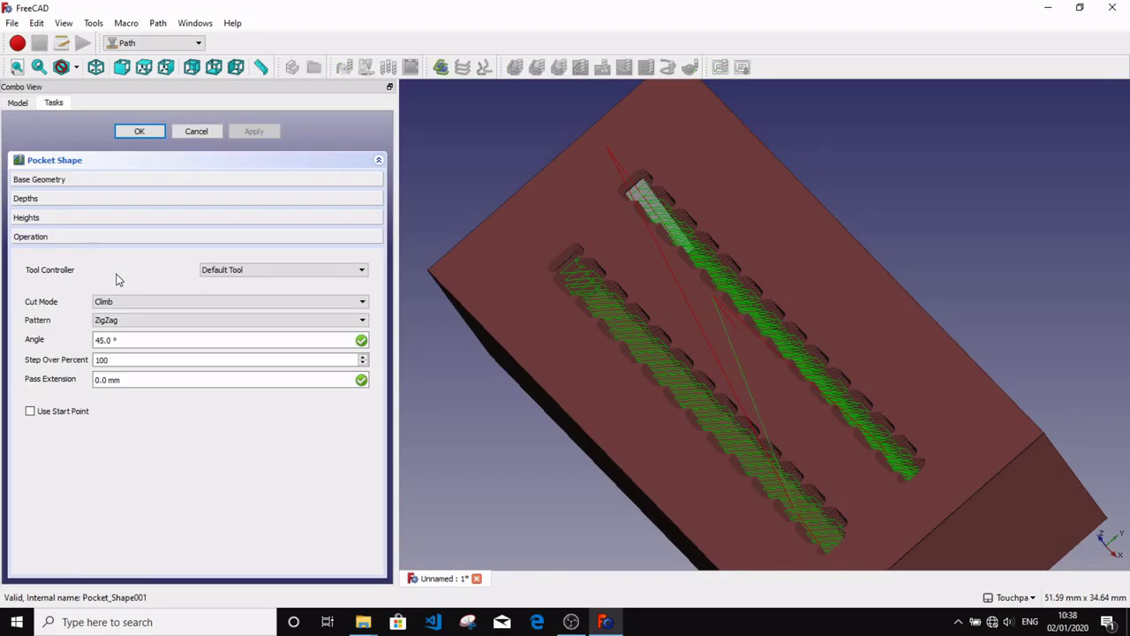
pyautogui.click(130, 321)
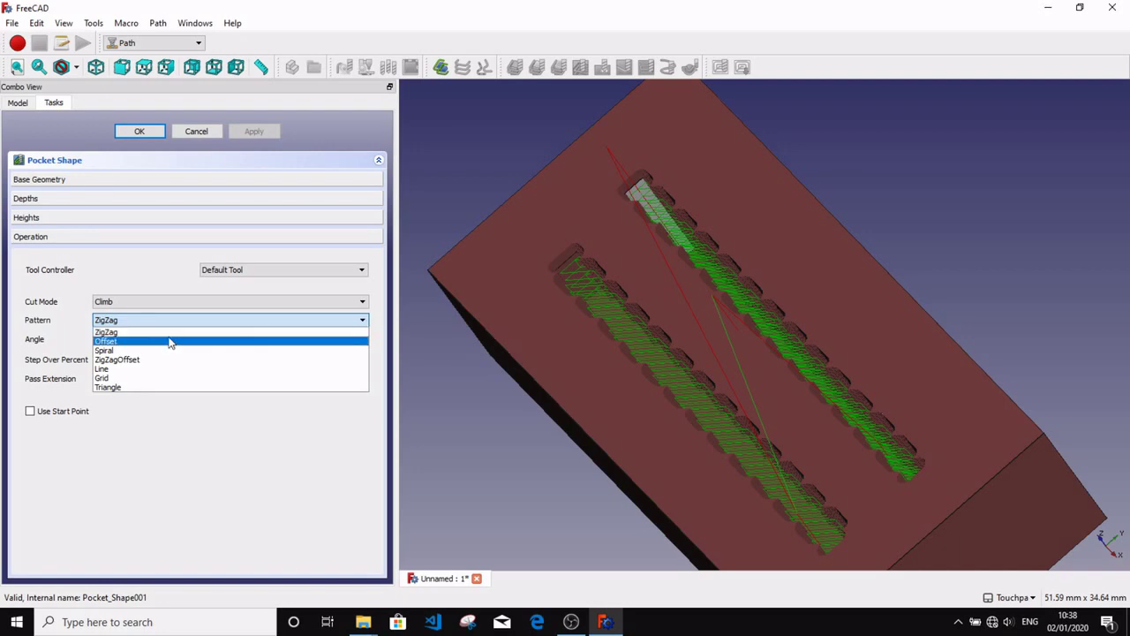
pyautogui.click(176, 350)
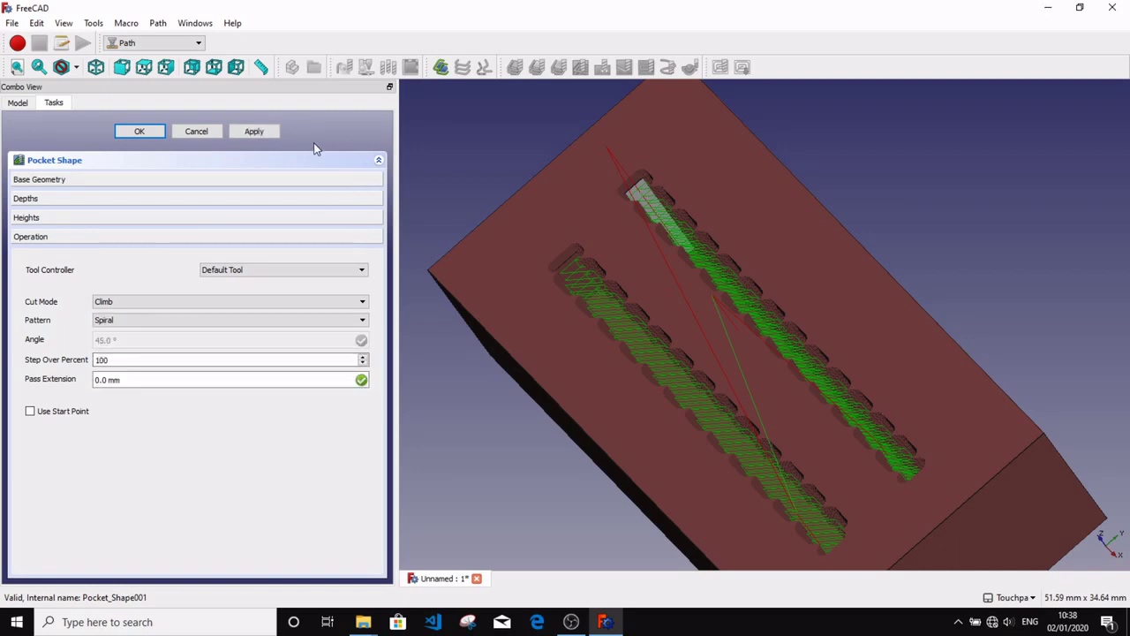
pyautogui.click(265, 132)
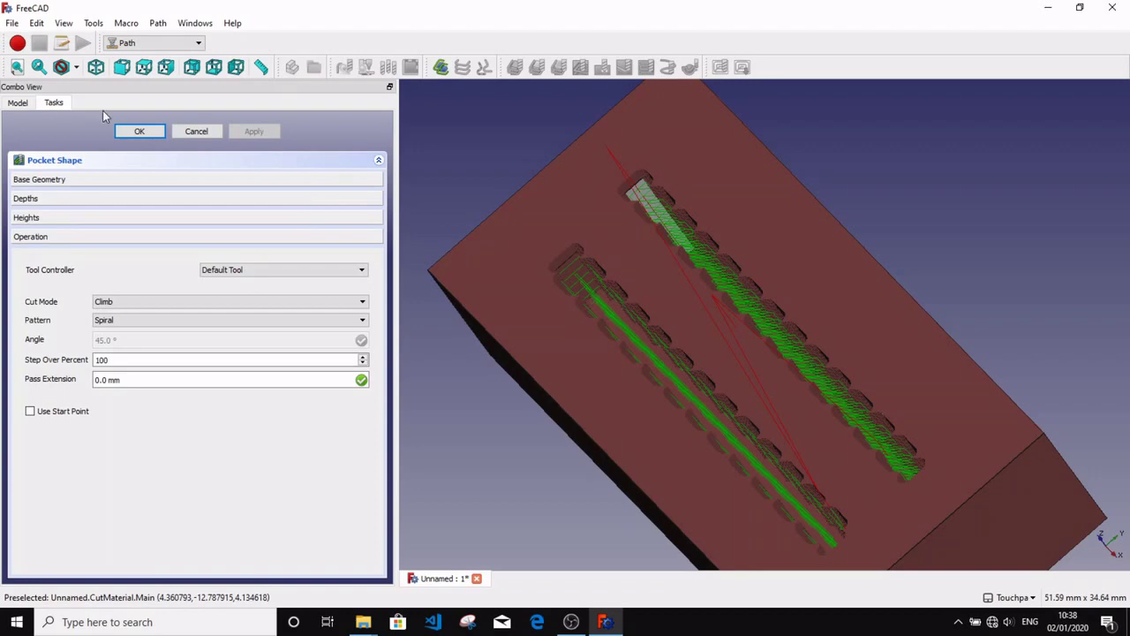
pyautogui.click(139, 131)
# Step: Set the Pocket_Shape operation's cut pattern to Spiral as well
pyautogui.click(115, 262)
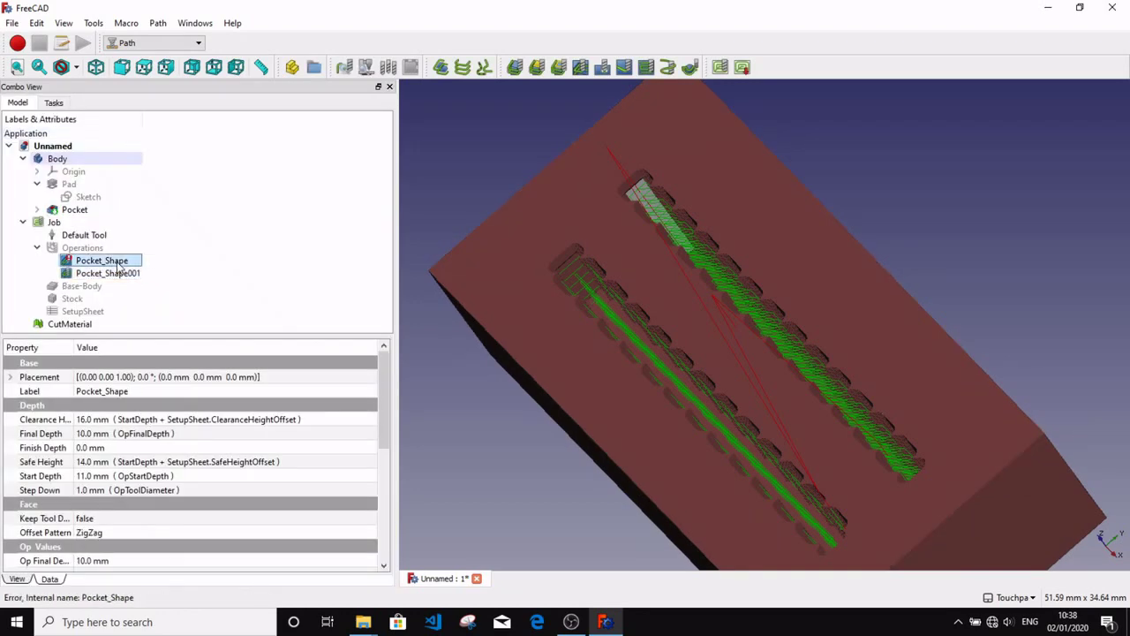
pyautogui.doubleClick(116, 263)
pyautogui.click(140, 320)
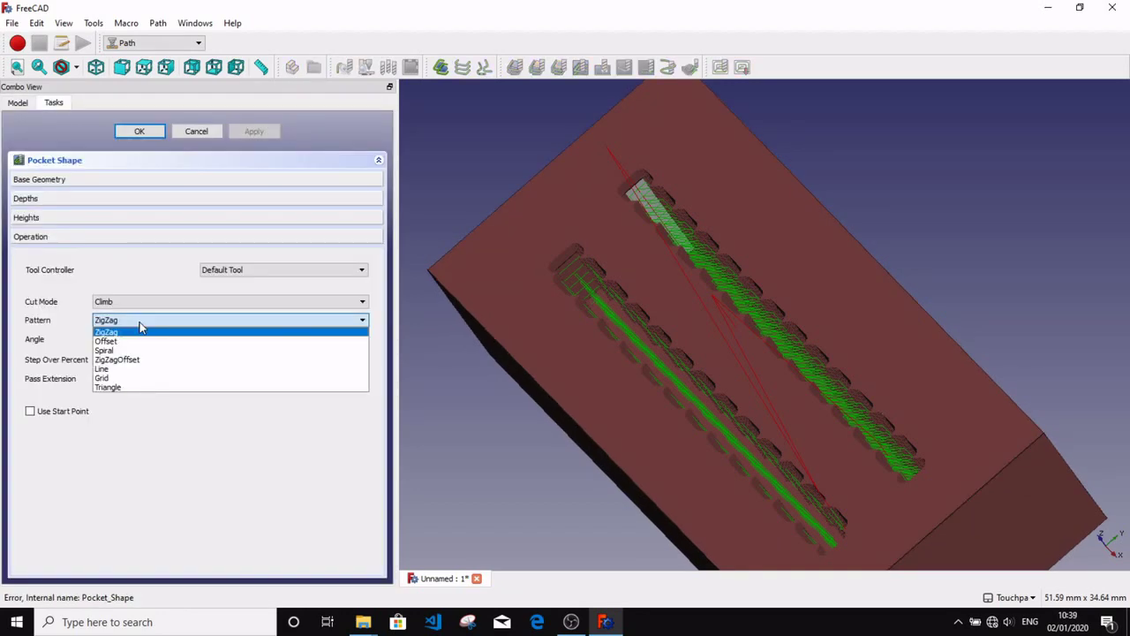
pyautogui.click(138, 351)
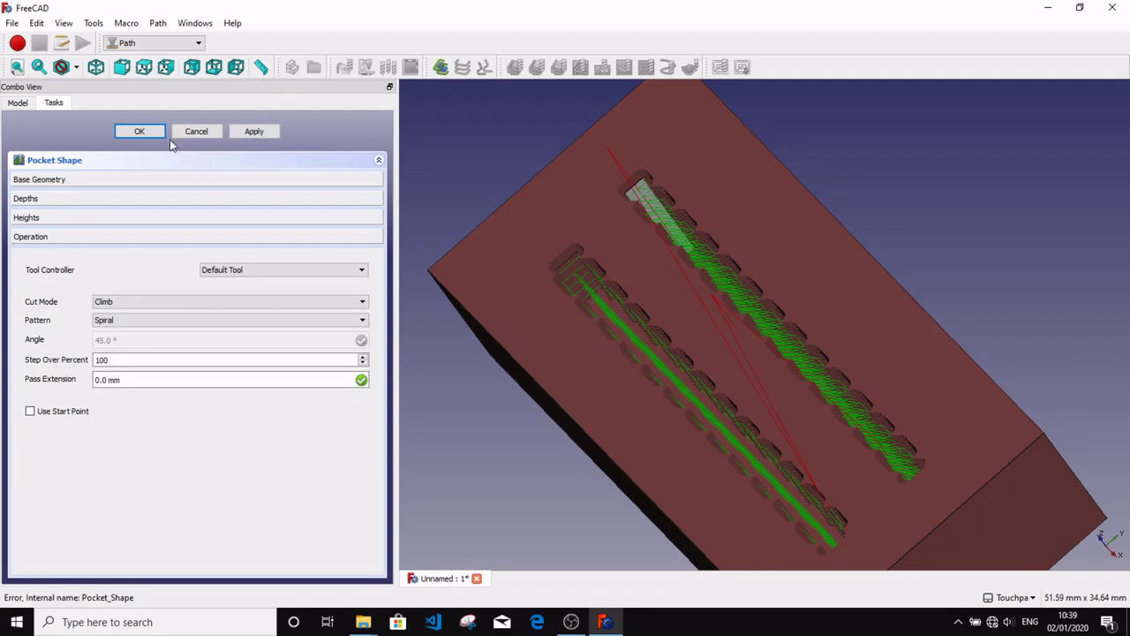
pyautogui.click(140, 131)
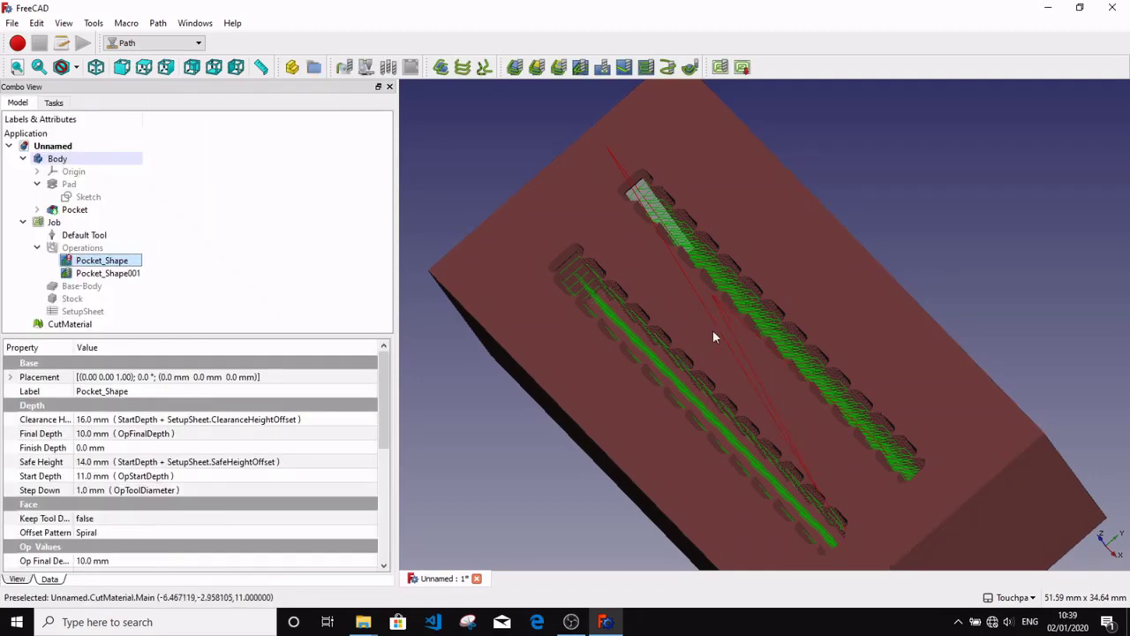
# Step: Delete the Pocket_Shape operation despite its dependencies, then bring up CutMaterial's context actions
pyautogui.keyDown('alt'); pyautogui.moveTo(717, 341); pyautogui.dragTo(803, 391); pyautogui.keyUp('alt')
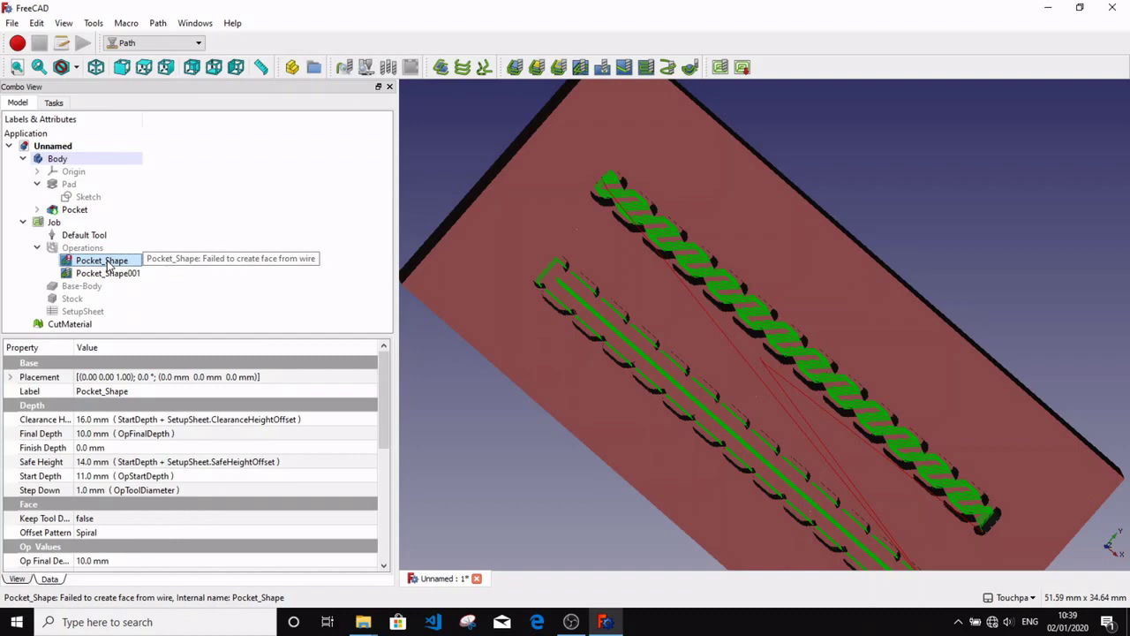
pyautogui.rightClick(108, 264)
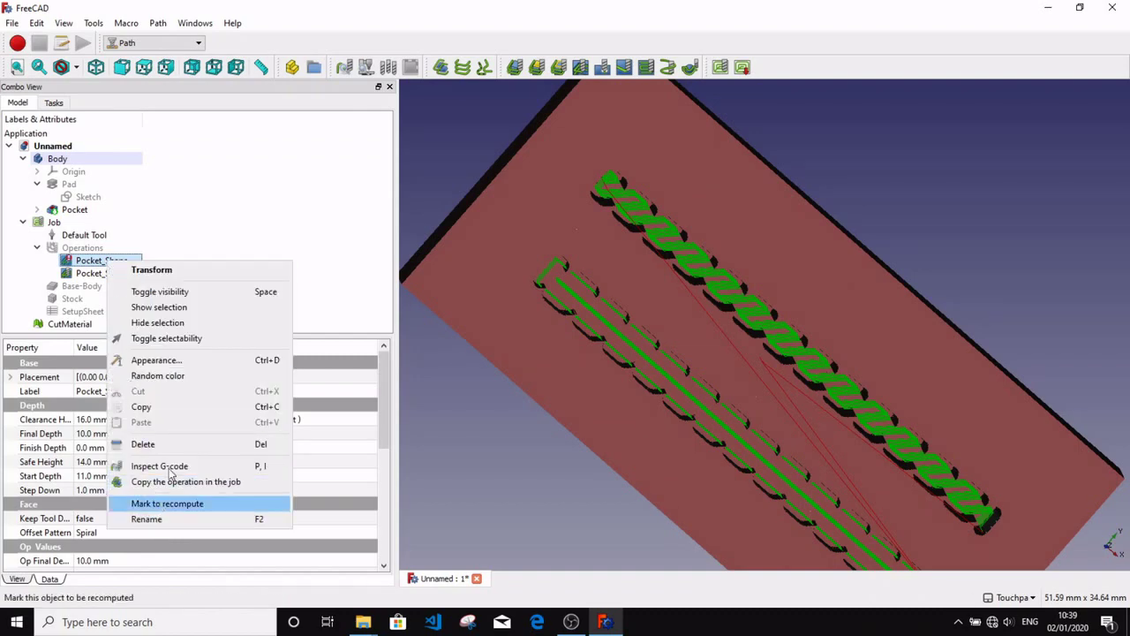
pyautogui.click(185, 445)
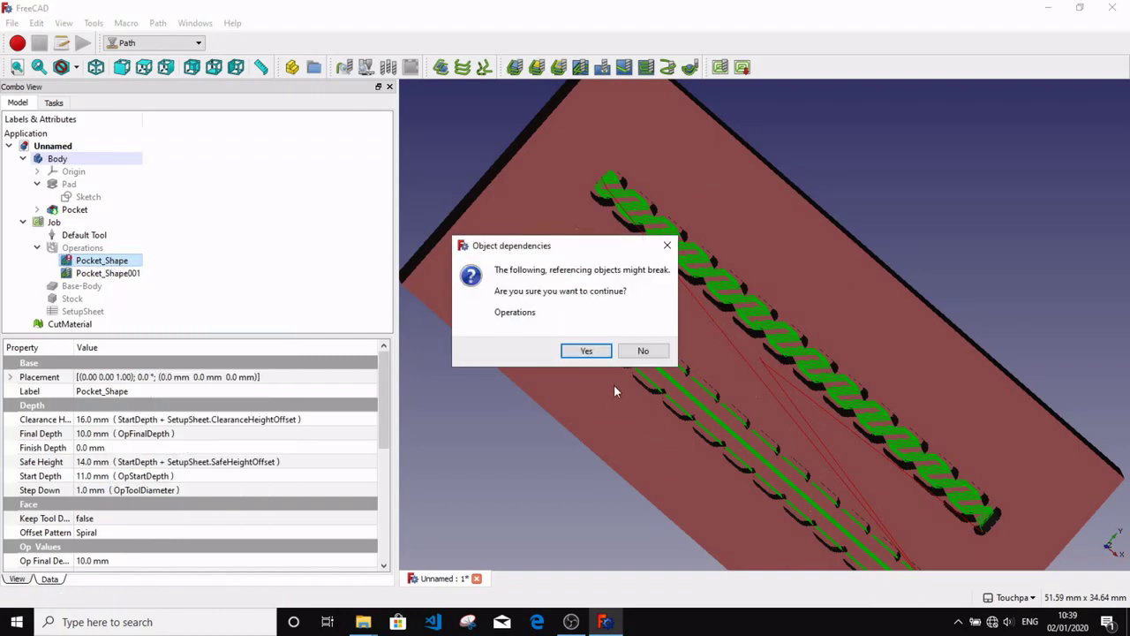
pyautogui.click(586, 351)
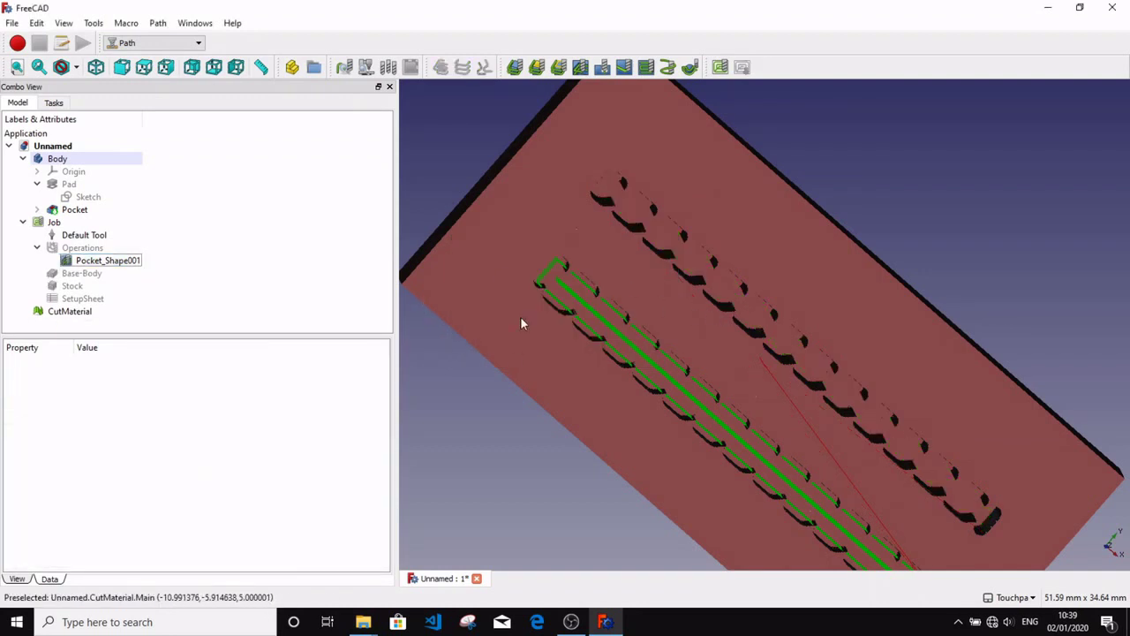
pyautogui.click(95, 314)
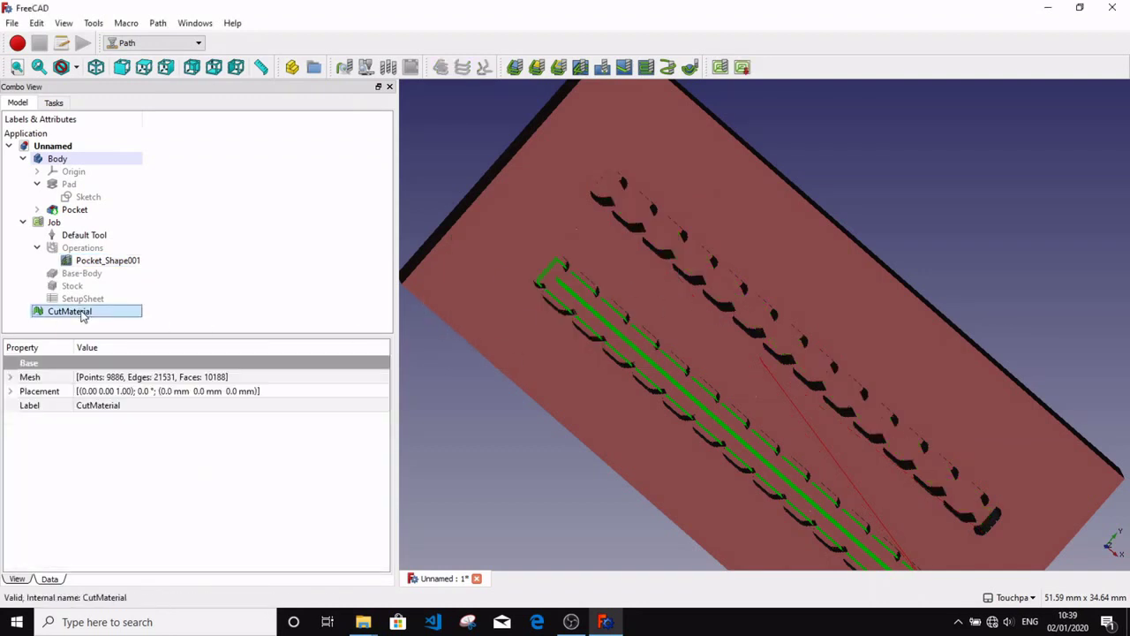
pyautogui.rightClick(82, 316)
# Step: Delete the CutMaterial simulation result and orbit to show the block's side and both slots
pyautogui.click(119, 510)
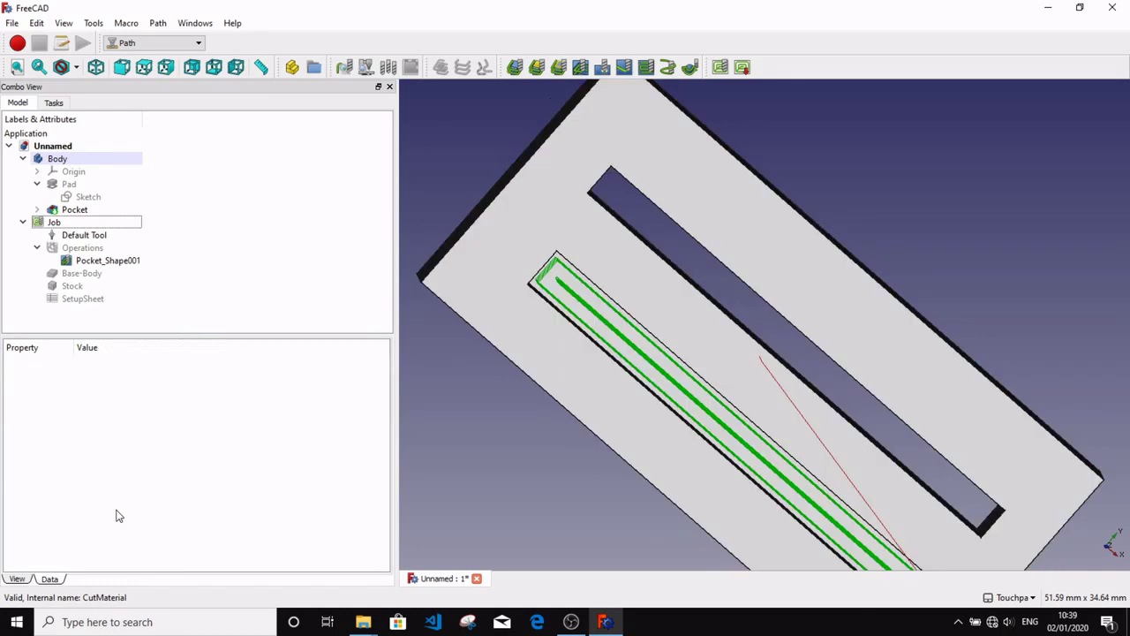
pyautogui.moveTo(681, 379); pyautogui.dragTo(691, 315, button='middle')
pyautogui.click(715, 263)
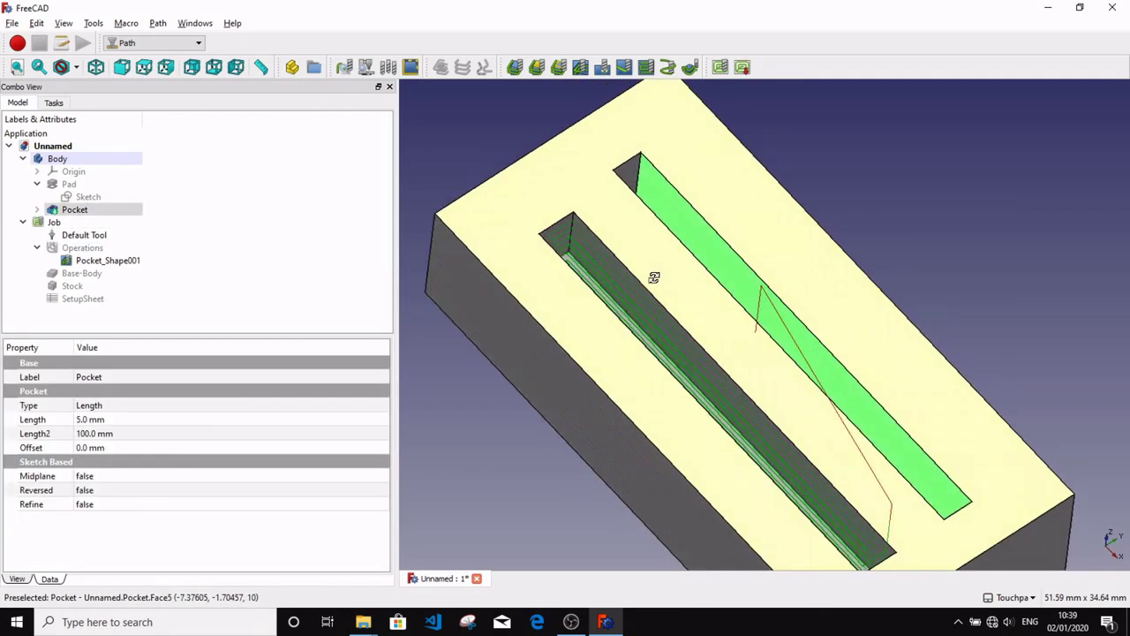
pyautogui.moveTo(653, 277); pyautogui.dragTo(821, 325, button='middle')
pyautogui.scroll(3, 722, 255)
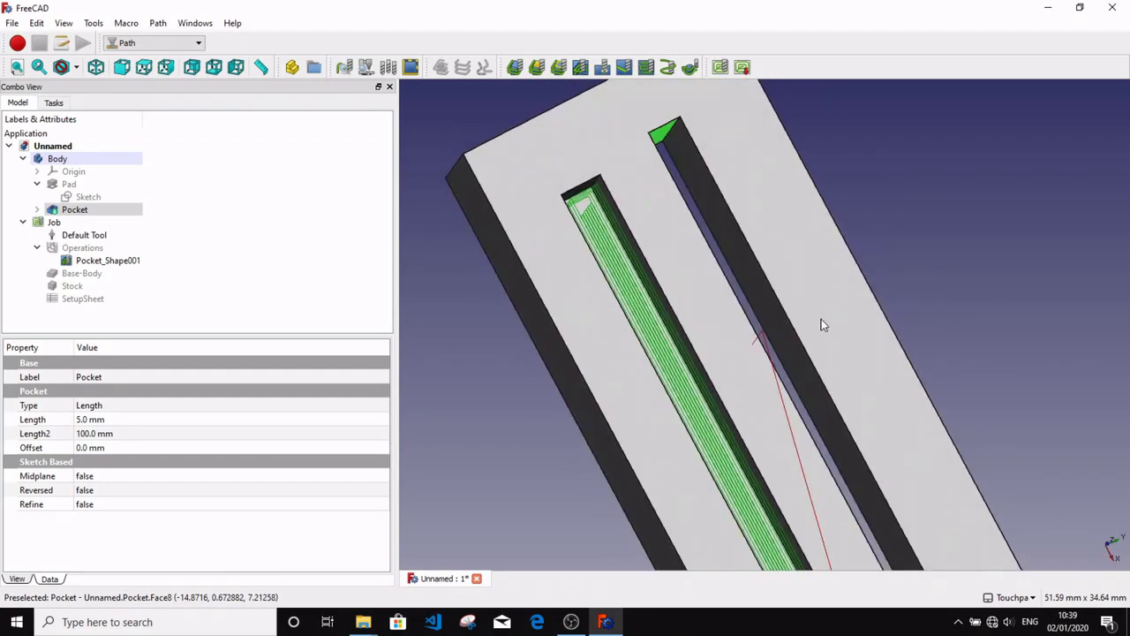
# Step: Select the floor face of the slot without a toolpath
pyautogui.click(760, 306)
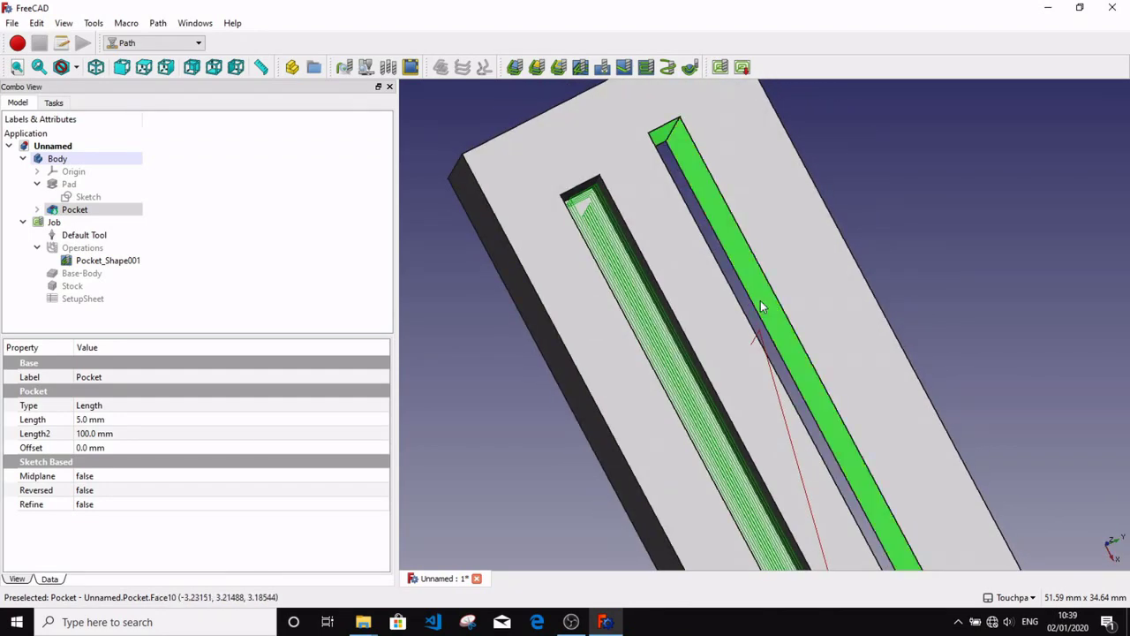
pyautogui.moveTo(761, 305); pyautogui.dragTo(746, 327, button='middle')
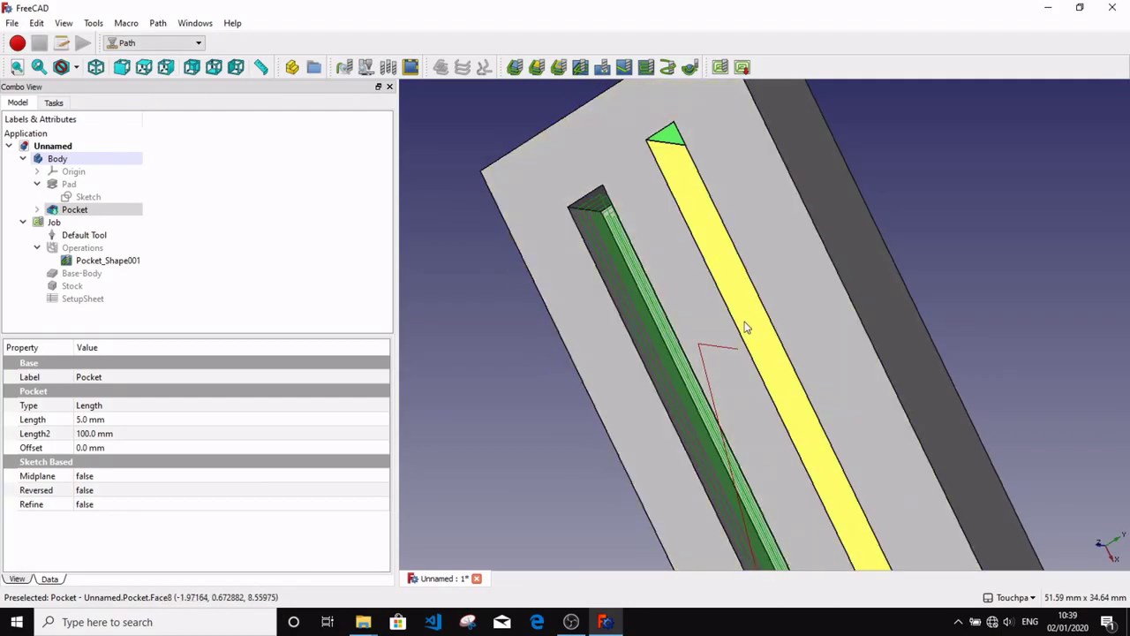
pyautogui.click(747, 328)
pyautogui.moveTo(749, 329); pyautogui.dragTo(837, 340, button='middle')
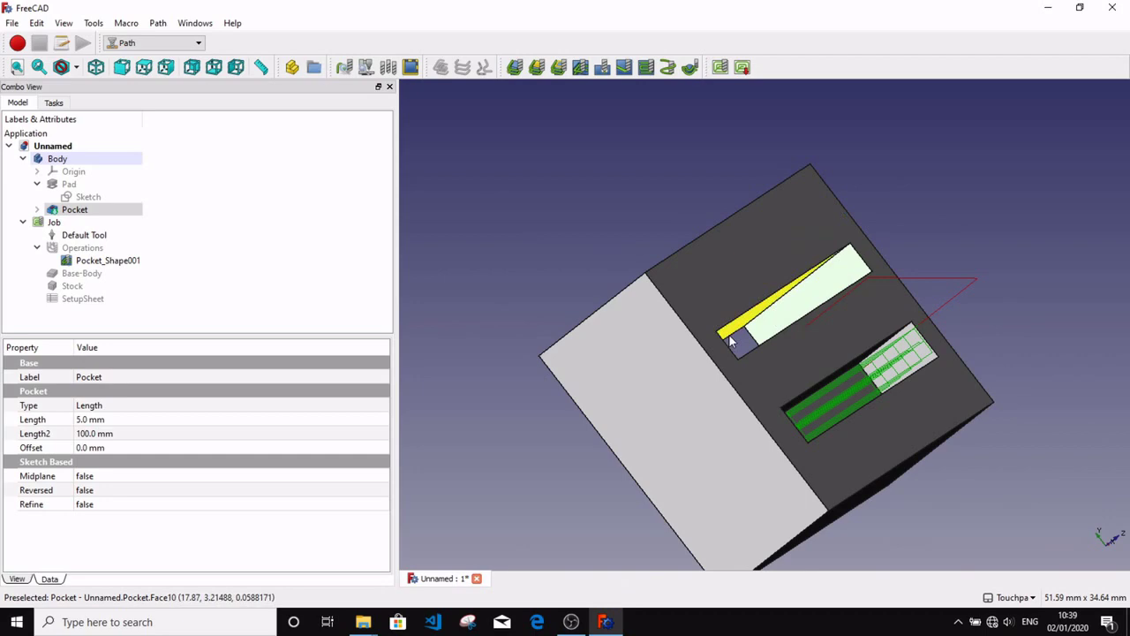
pyautogui.click(787, 320)
pyautogui.click(813, 309)
pyautogui.click(827, 296)
pyautogui.click(824, 294)
pyautogui.moveTo(822, 292); pyautogui.dragTo(714, 267, button='middle')
pyautogui.click(661, 310)
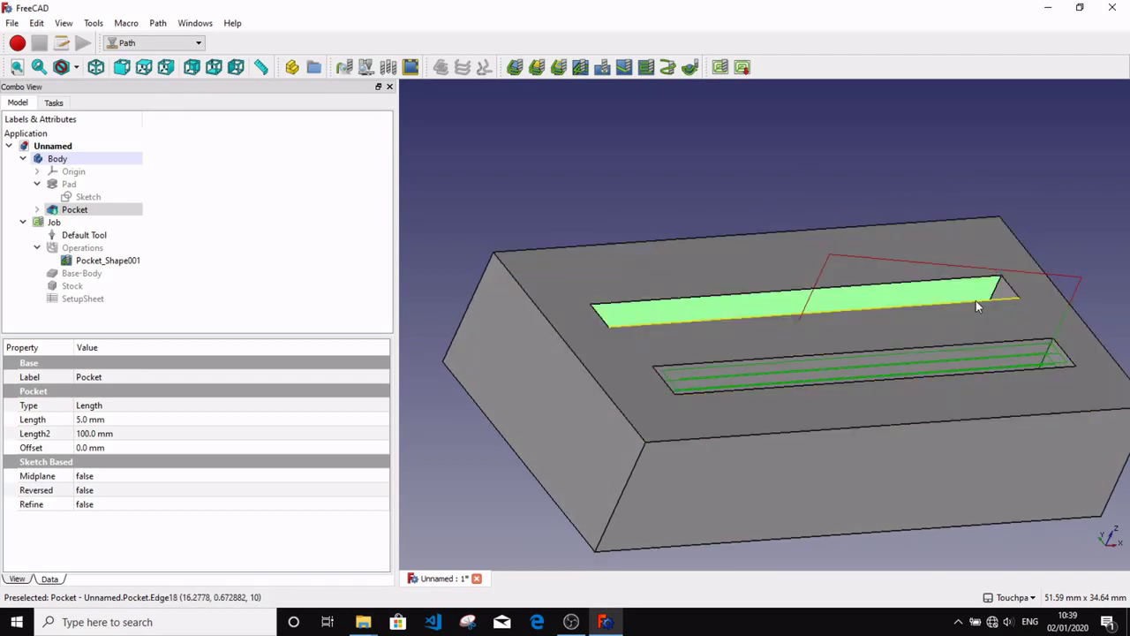
pyautogui.moveTo(807, 260); pyautogui.dragTo(651, 293, button='middle')
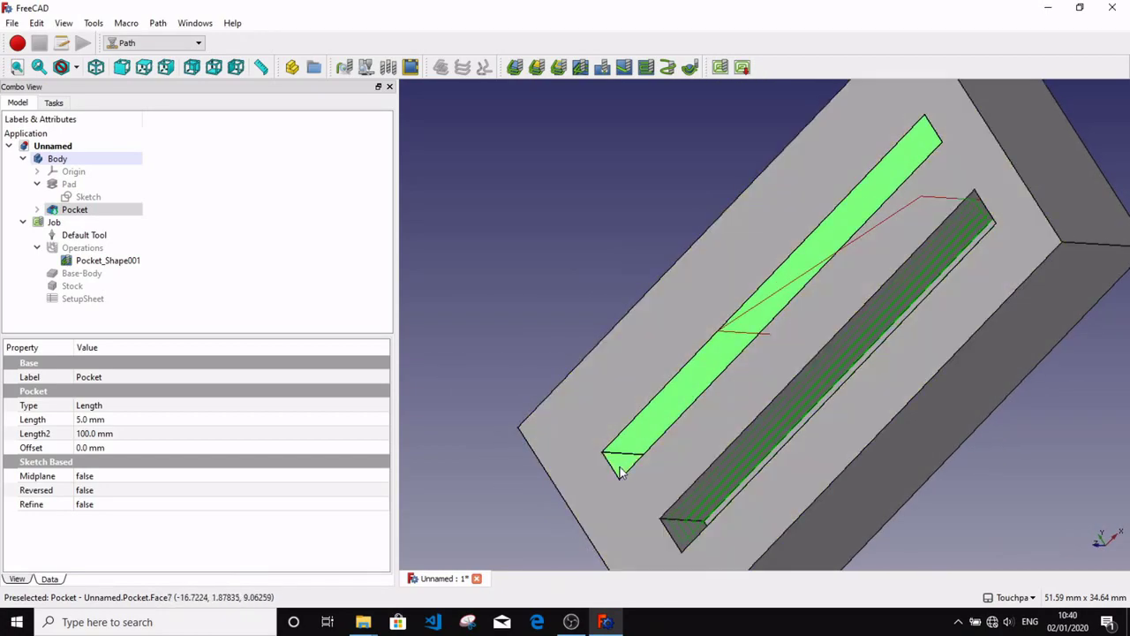
# Step: Create a Pocket Shape toolpath from the selected slot floor
pyautogui.click(589, 74)
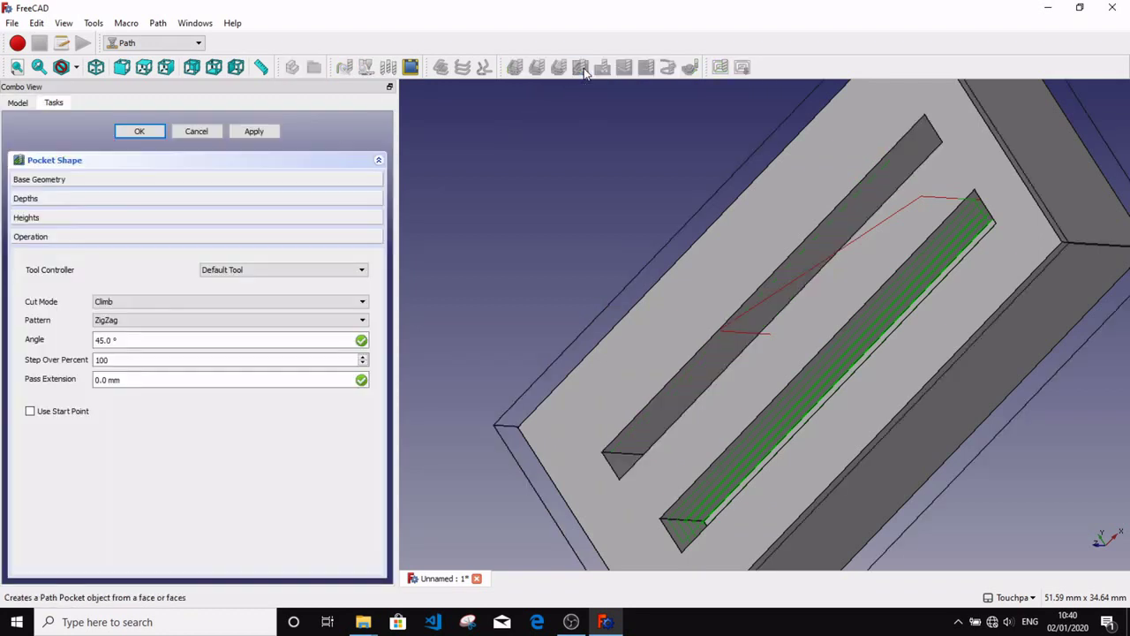
pyautogui.click(253, 131)
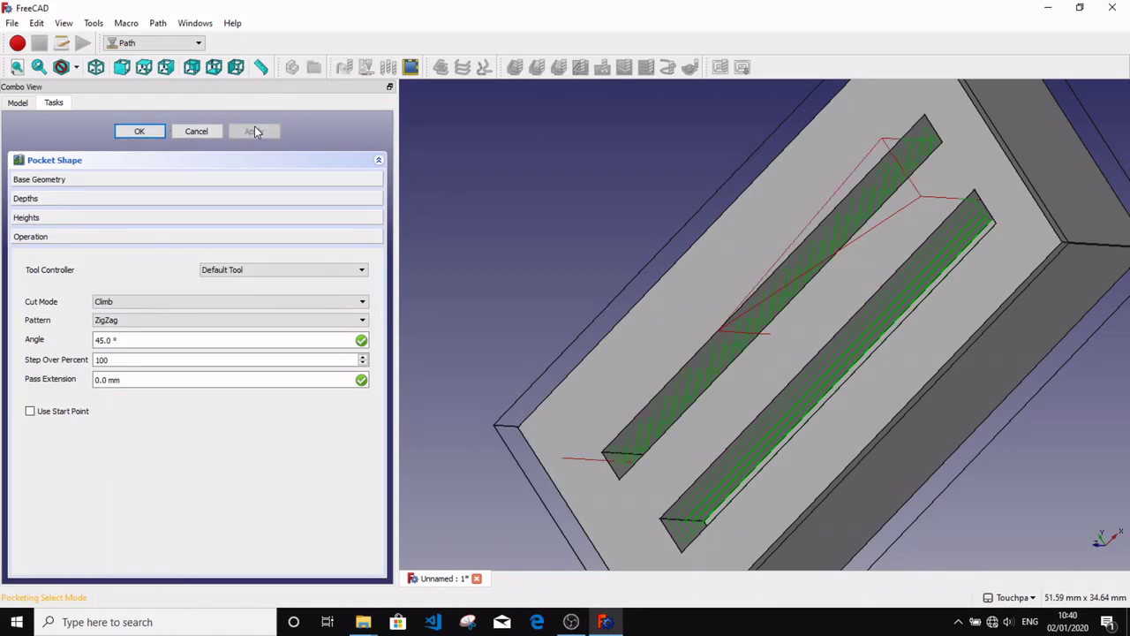
pyautogui.click(138, 131)
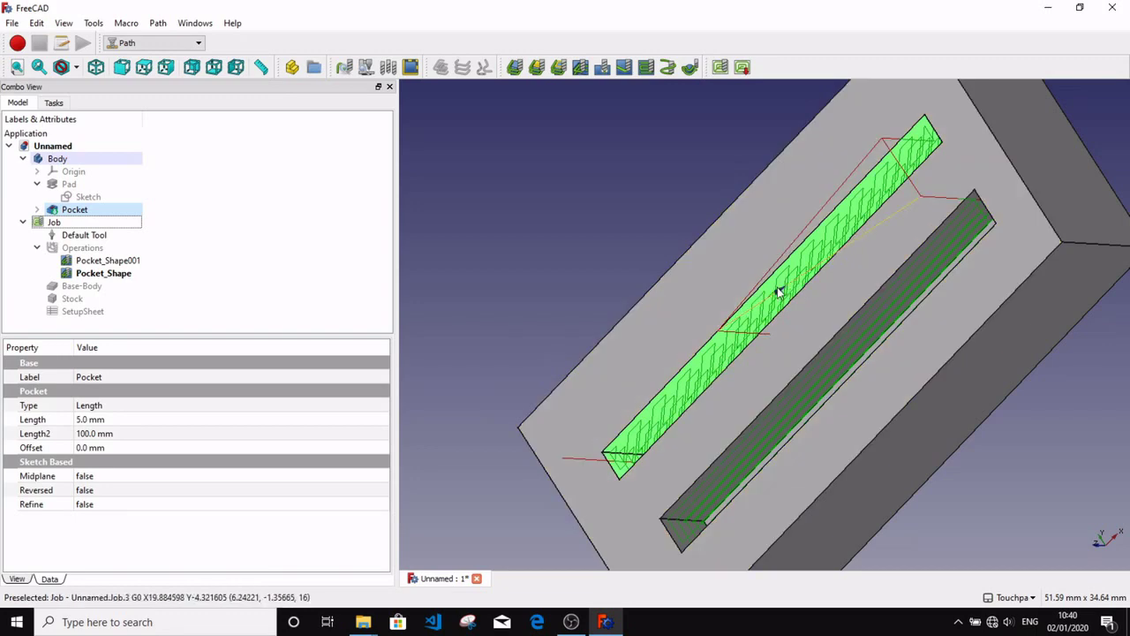
pyautogui.keyDown('alt'); pyautogui.moveTo(777, 293); pyautogui.dragTo(901, 259); pyautogui.keyUp('alt')
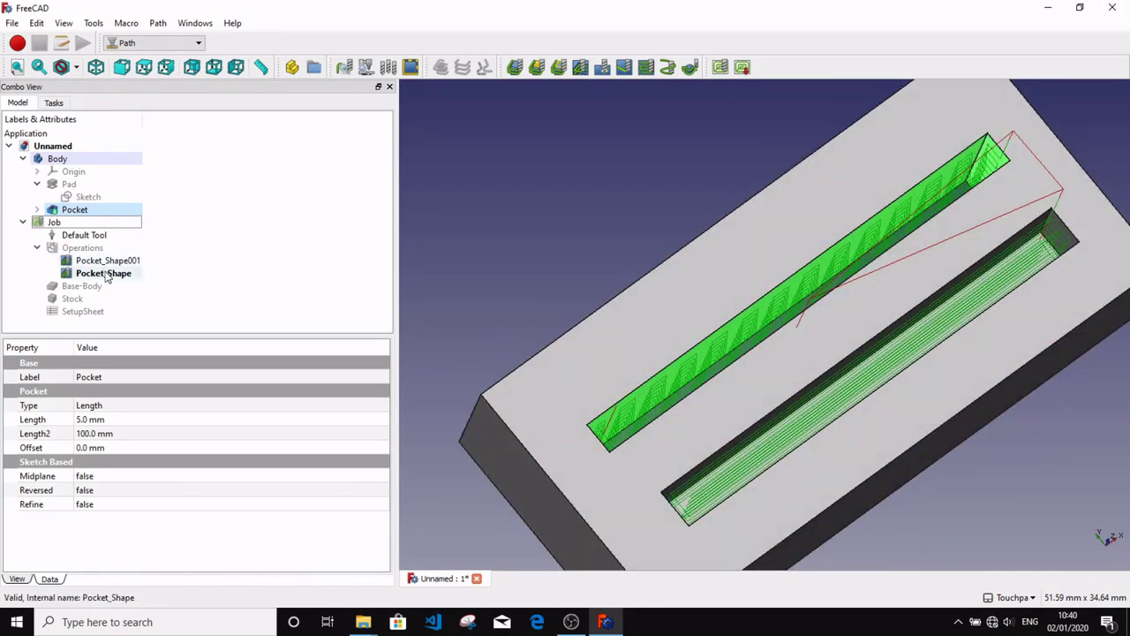
# Step: Switch the new Pocket_Shape operation's cut pattern to Spiral and regenerate its toolpath
pyautogui.click(104, 273)
pyautogui.click(111, 261)
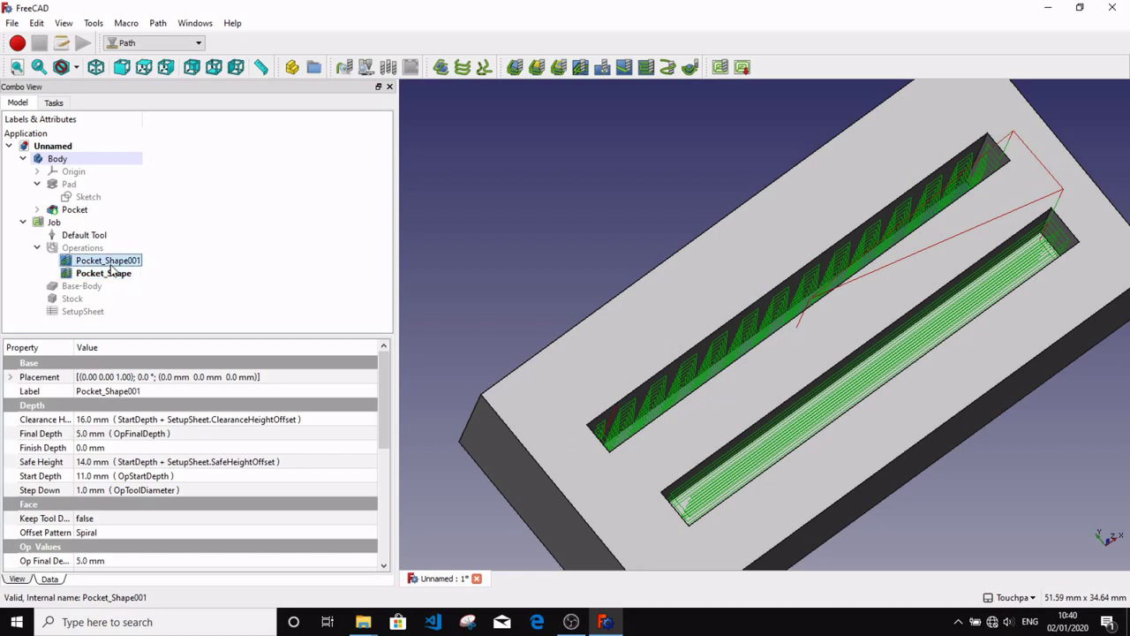
pyautogui.doubleClick(106, 273)
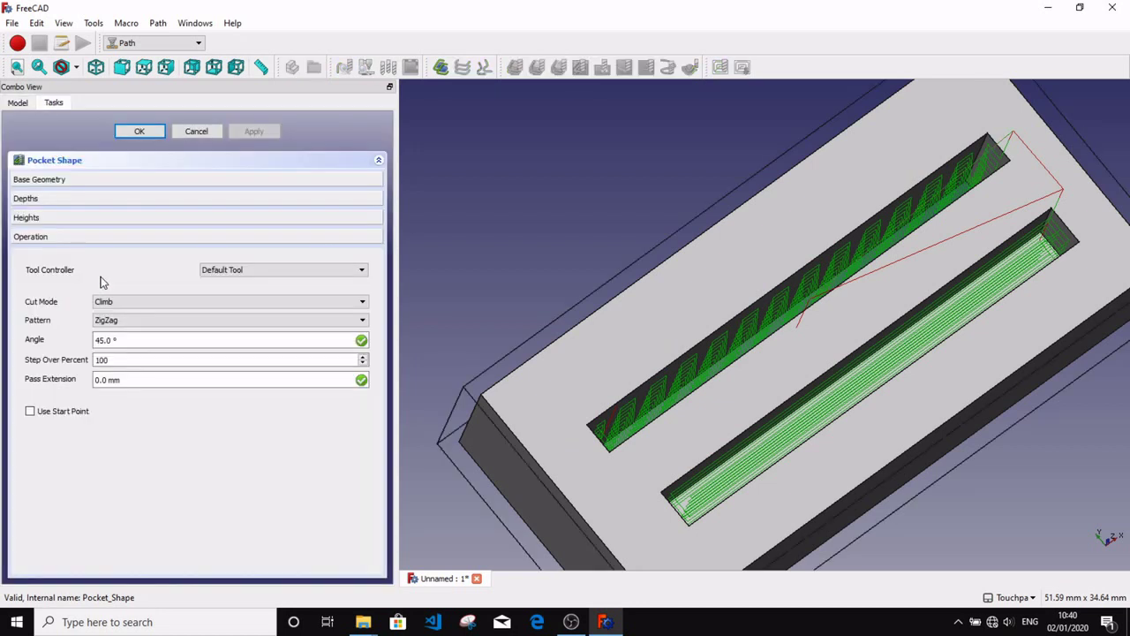
pyautogui.click(132, 324)
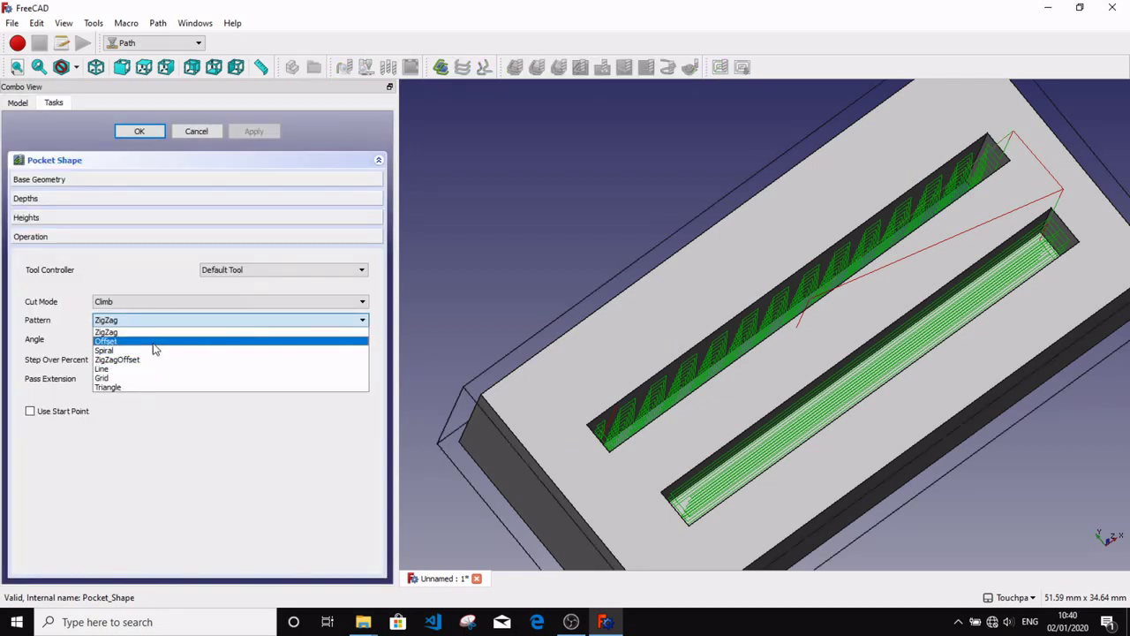
pyautogui.click(155, 350)
pyautogui.click(254, 133)
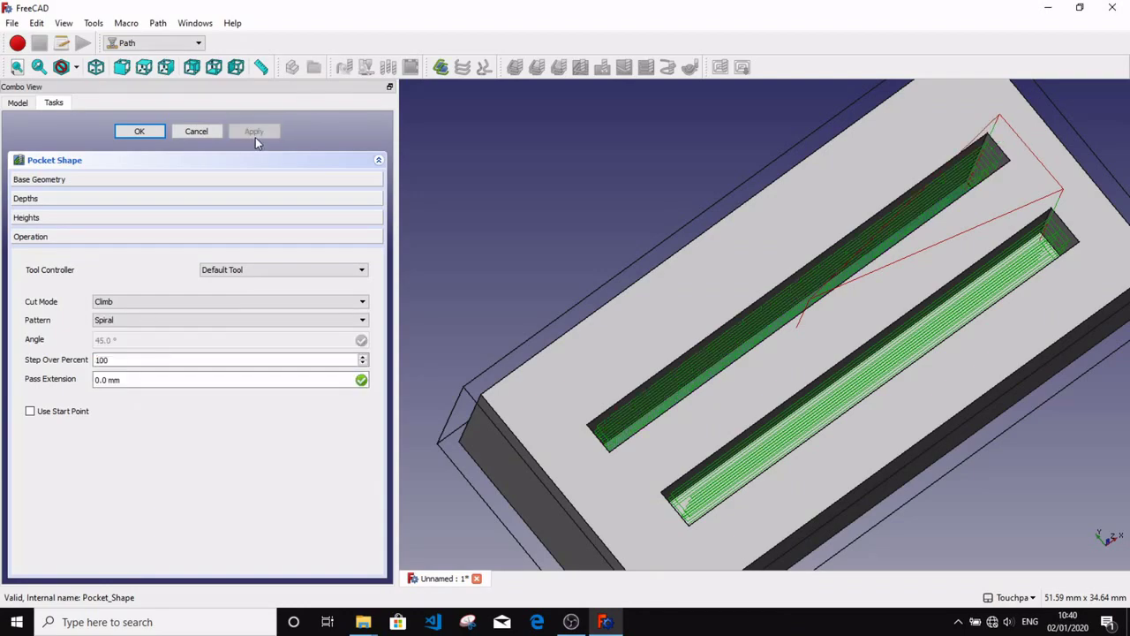
pyautogui.click(140, 130)
pyautogui.keyDown('alt'); pyautogui.moveTo(671, 303); pyautogui.dragTo(704, 307); pyautogui.keyUp('alt')
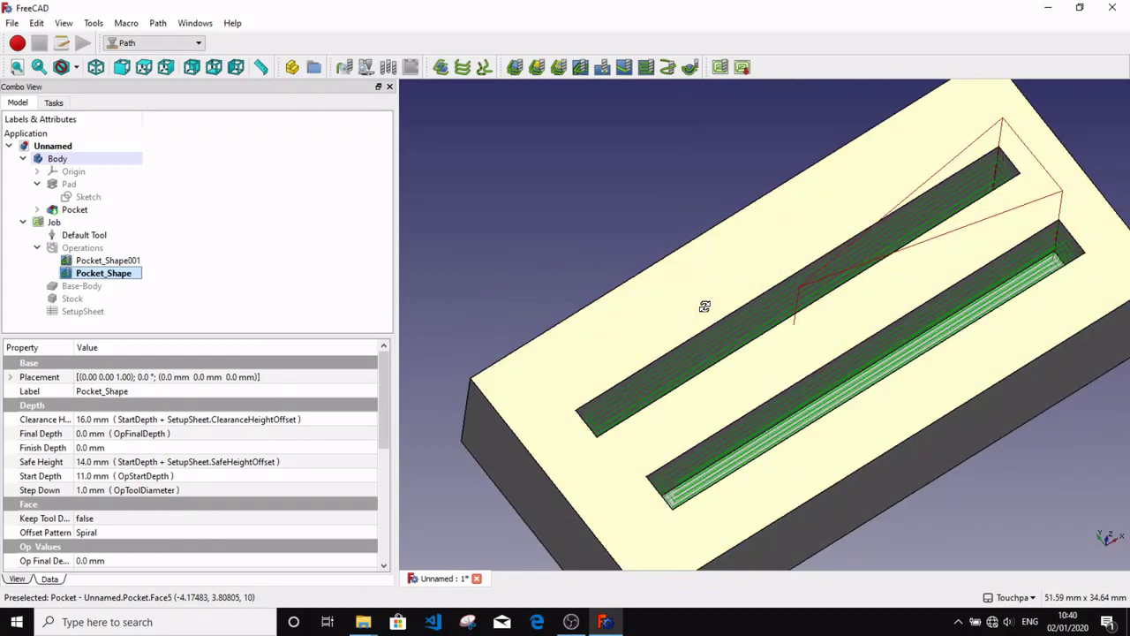